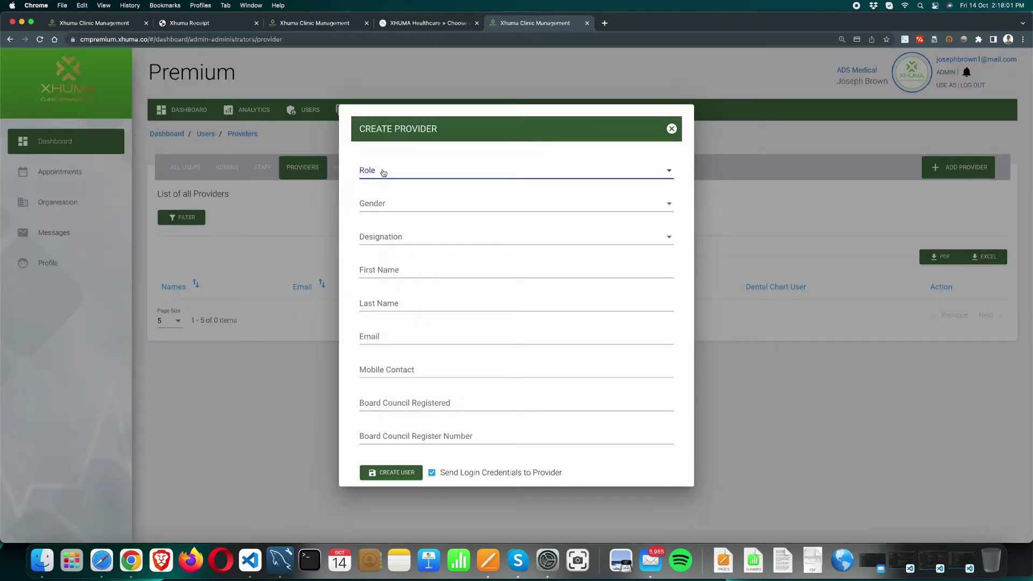
Step: Set the new provider's role to Provider, gender to Female and designation to Dr
left_click(382, 171)
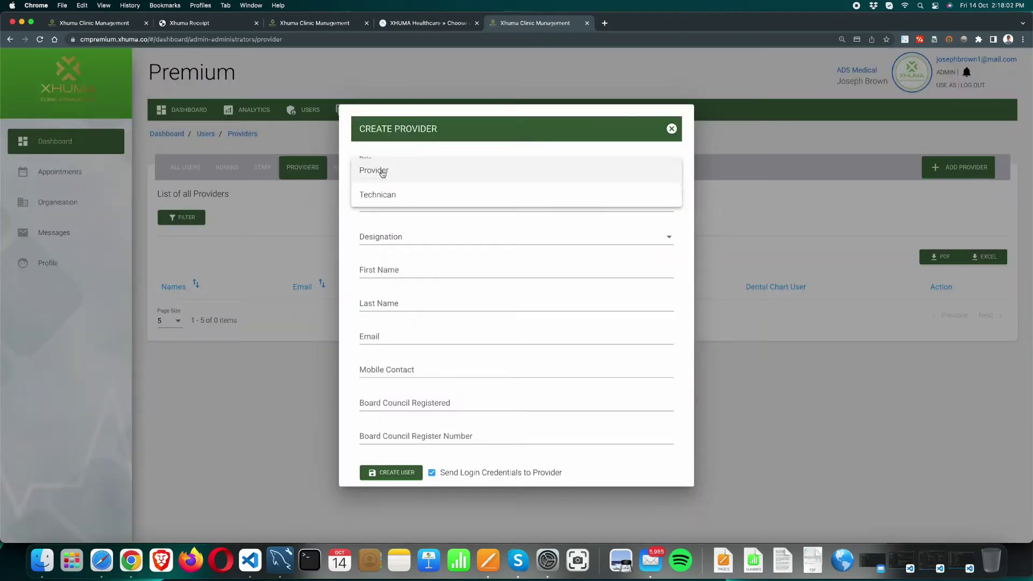
left_click(382, 171)
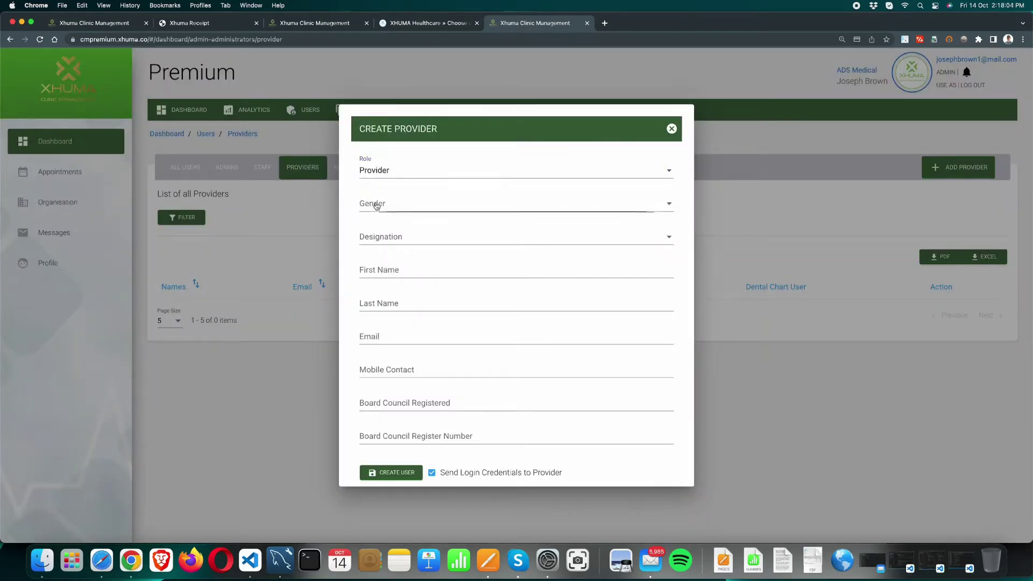
left_click(383, 204)
left_click(392, 228)
left_click(371, 237)
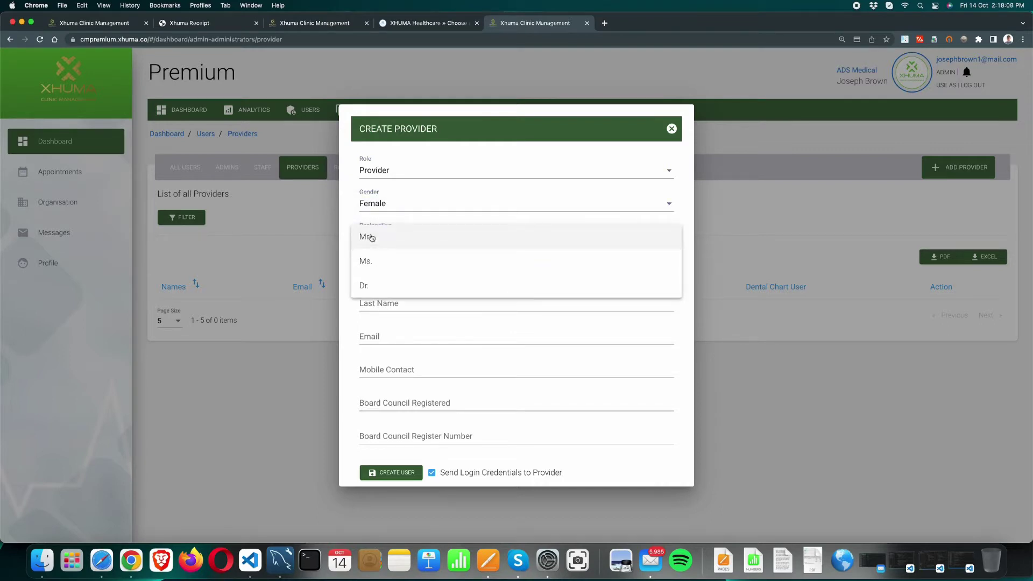
left_click(368, 290)
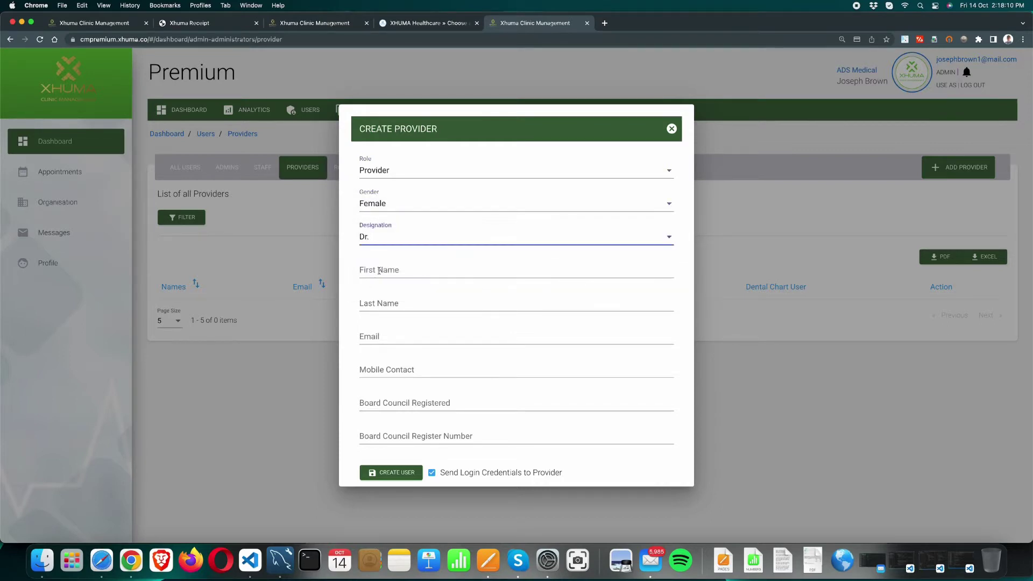
Step: Enter the provider's first name, last name and e-mail address
left_click(379, 271)
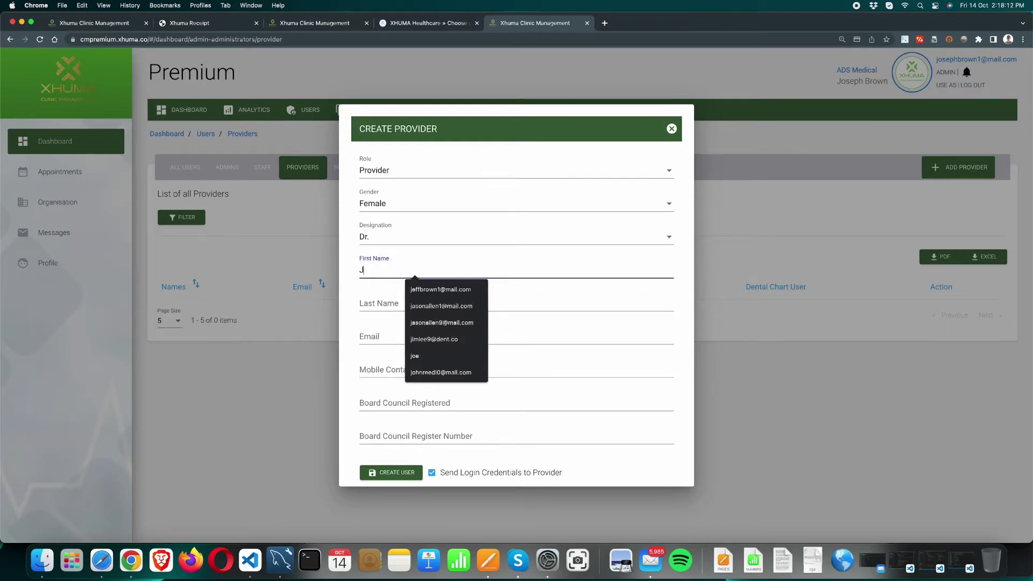
left_click(368, 299)
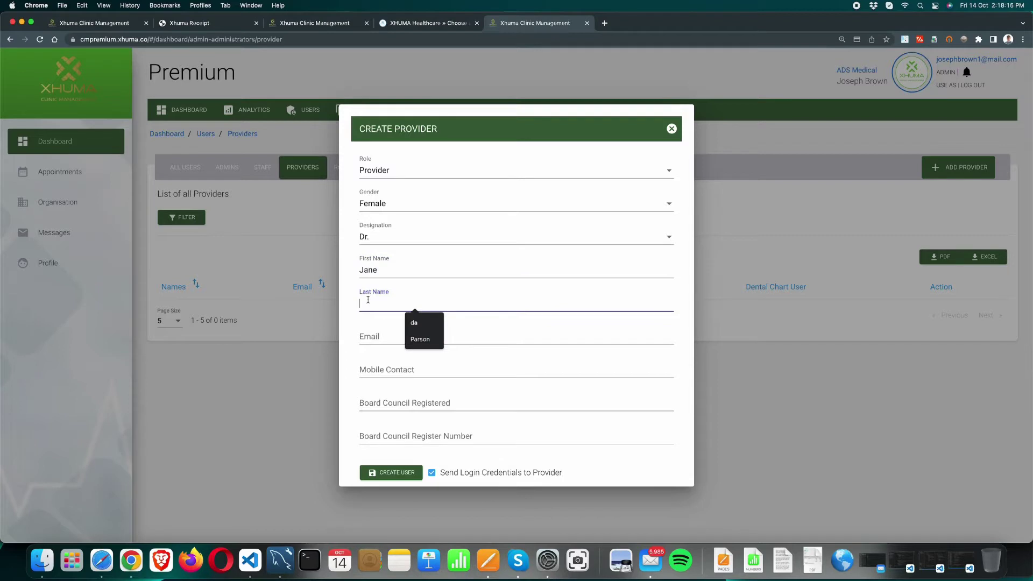
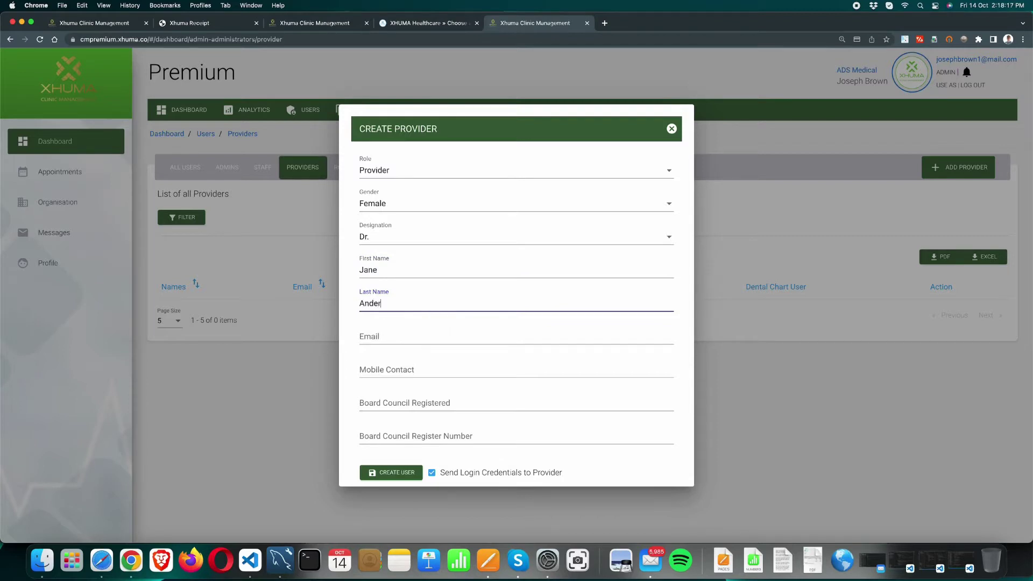
left_click(388, 333)
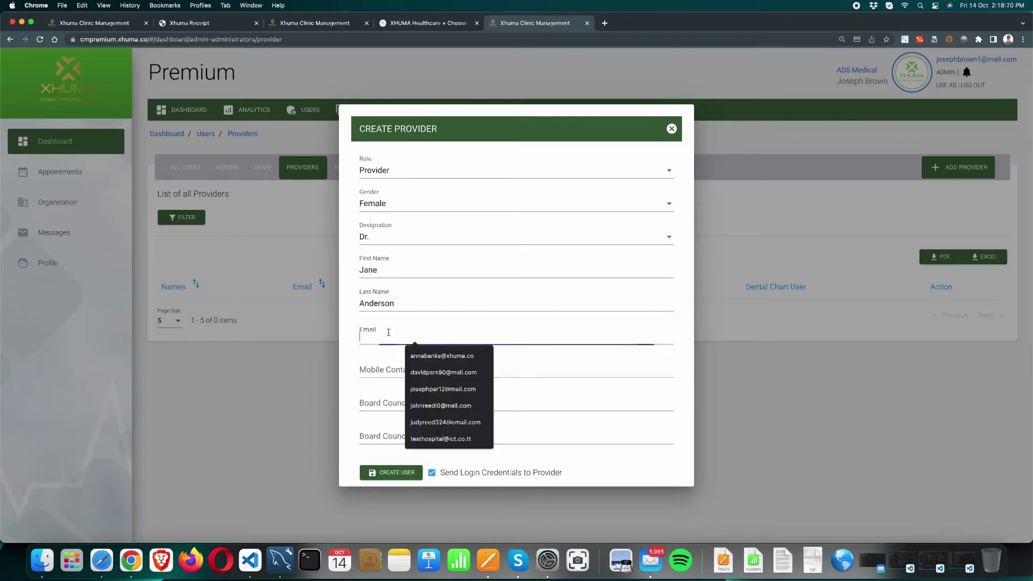
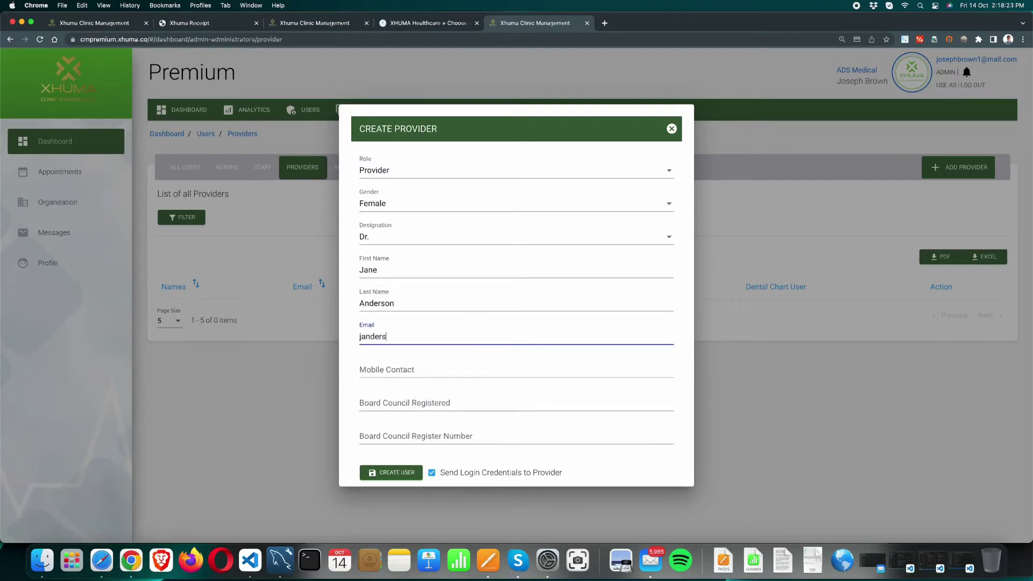
Step: Enter her mobile number, 'BOARD' as council registered, and her board council register number
left_click(386, 370)
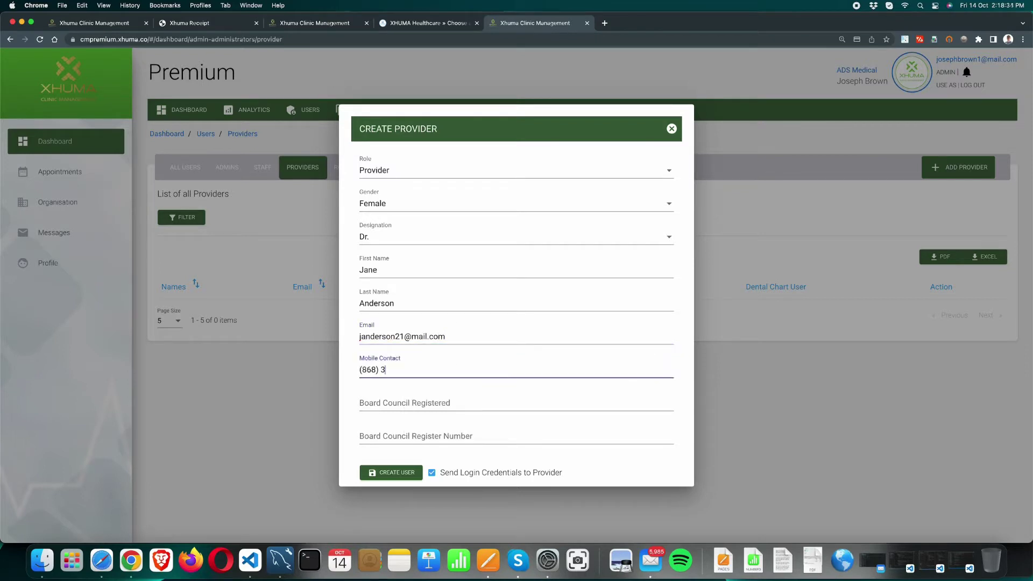
left_click(388, 404)
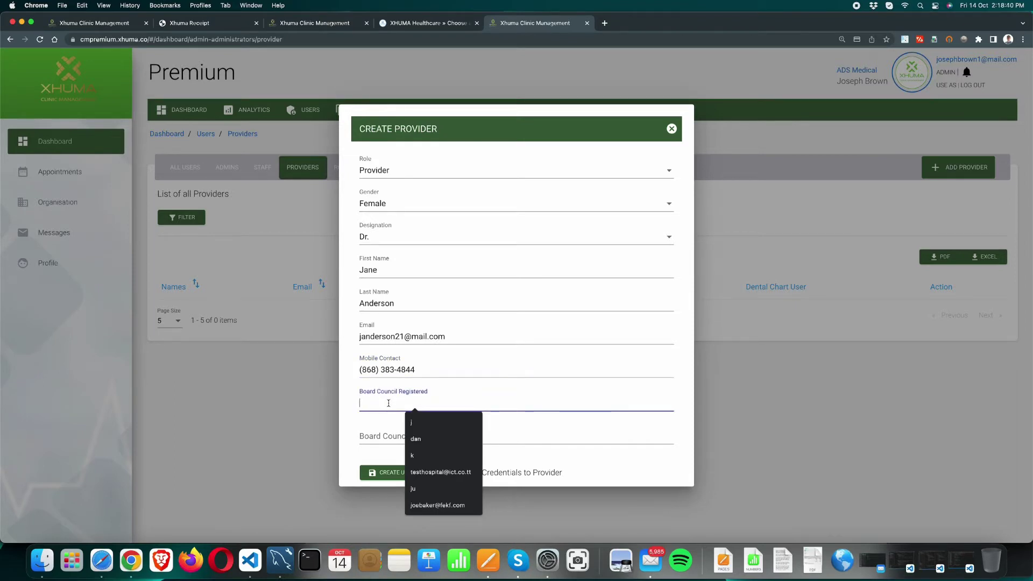
type("D")
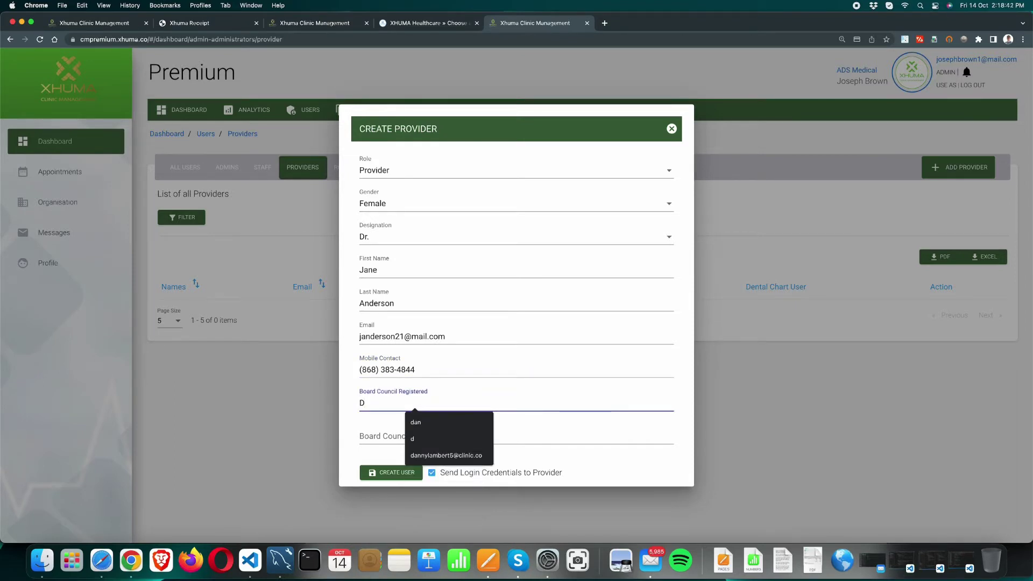
key("BackSpace")
type("BOARD")
key("BackSpace")
type("D")
left_click(401, 437)
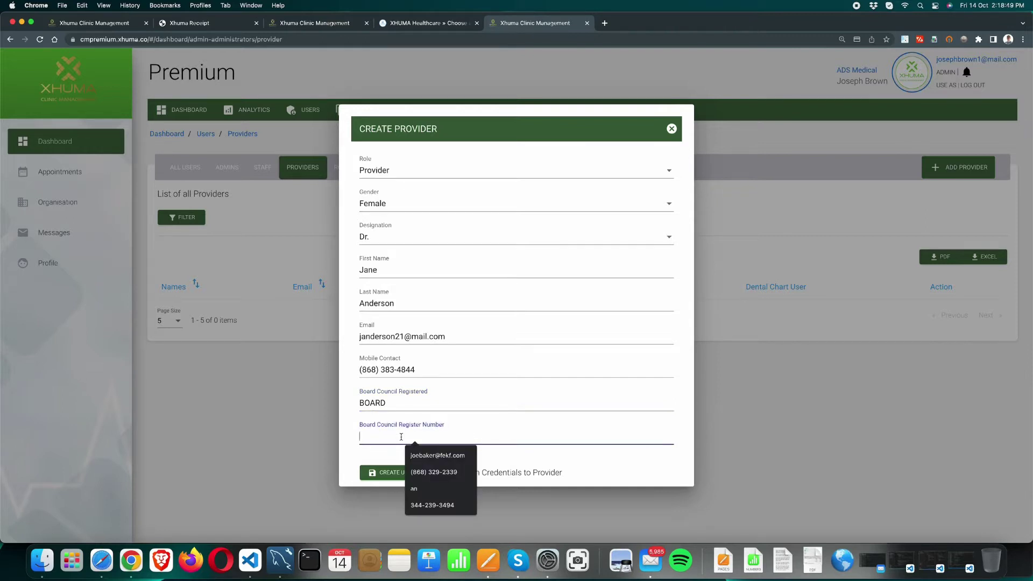
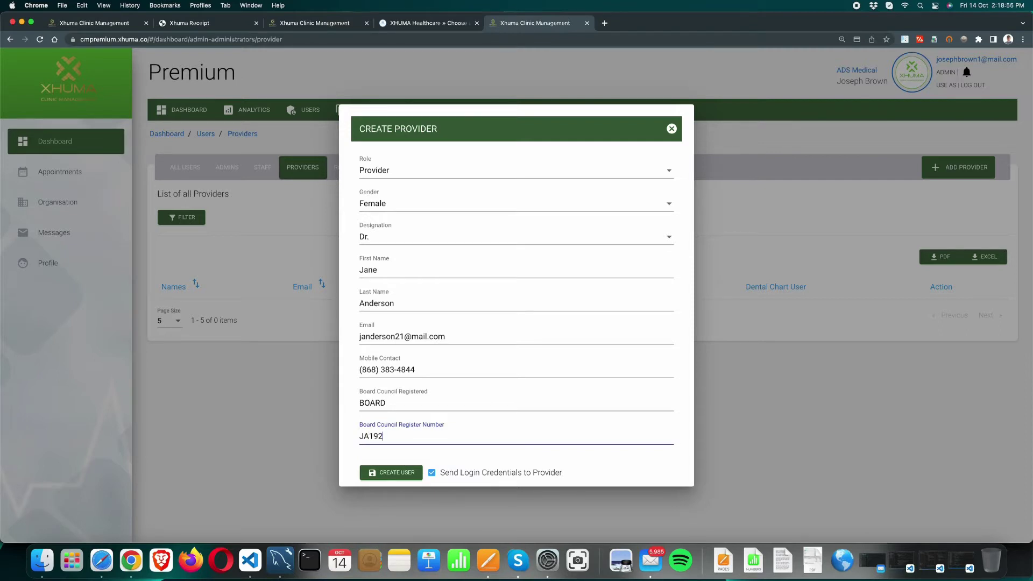
Step: Create the Dr. provider account with the Provider role
left_click(400, 473)
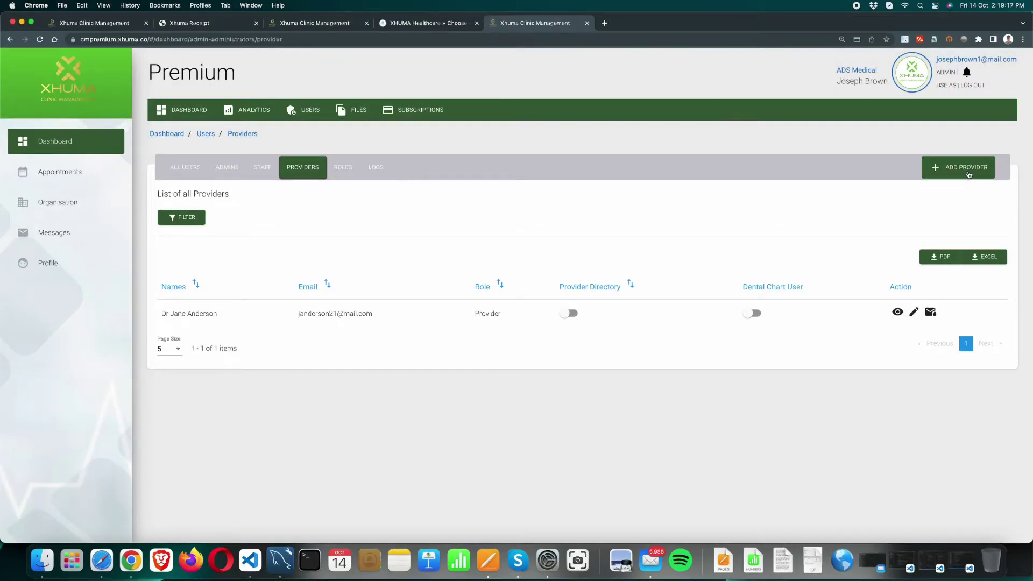
Step: Start a new provider from scratch with role Provider, gender Male and designation Dr
left_click(968, 175)
left_click(947, 194)
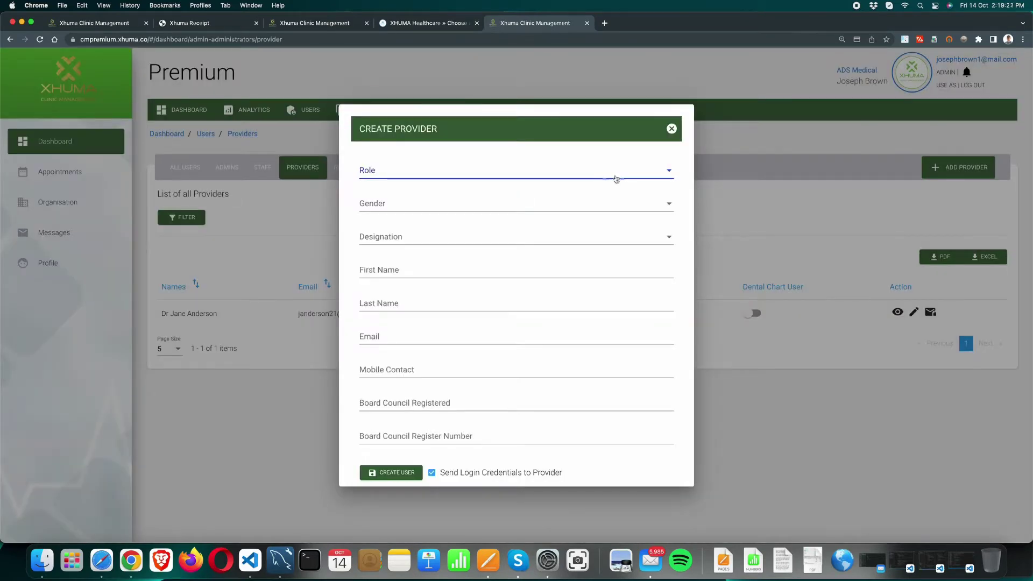
left_click(634, 176)
left_click(548, 176)
left_click(387, 209)
left_click(390, 209)
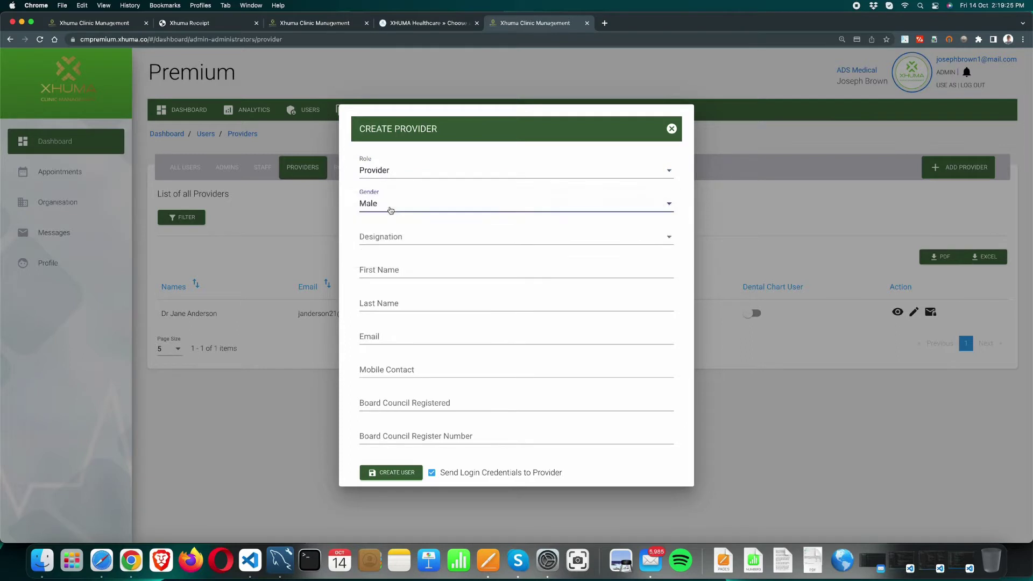
left_click(399, 240)
left_click(379, 283)
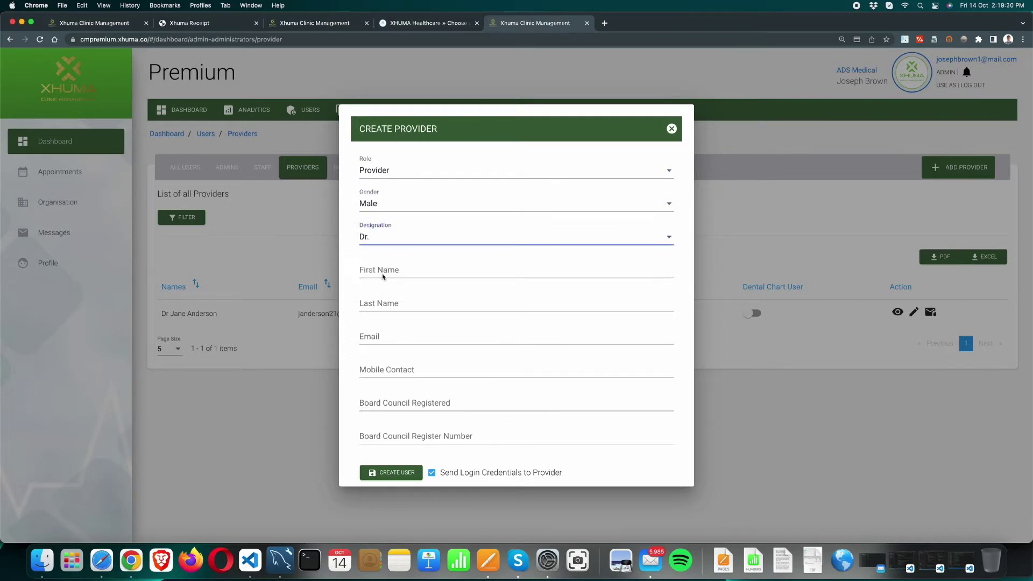
Step: Enter the provider's first name, last name and e-mail address
left_click(383, 271)
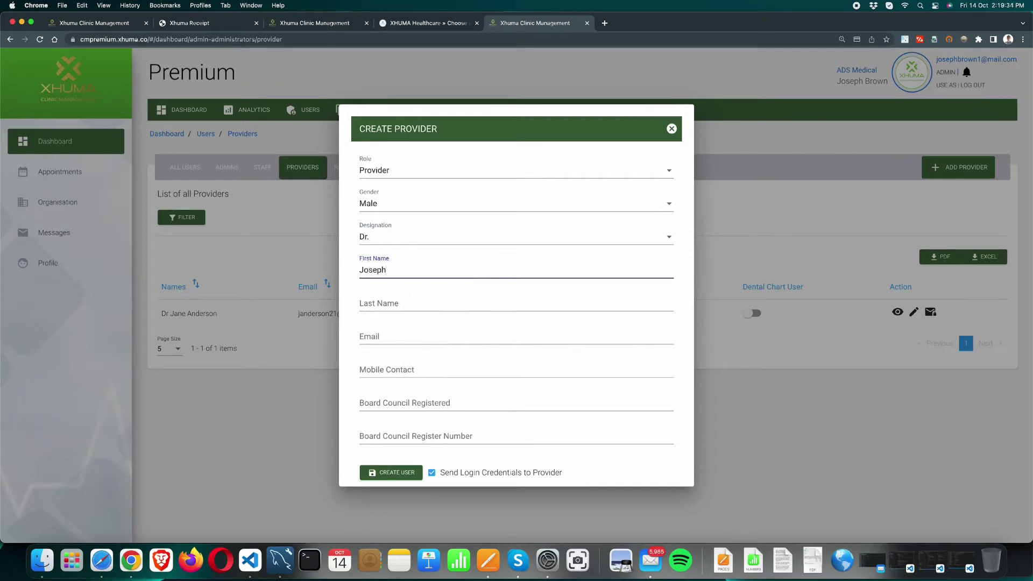
left_click(366, 303)
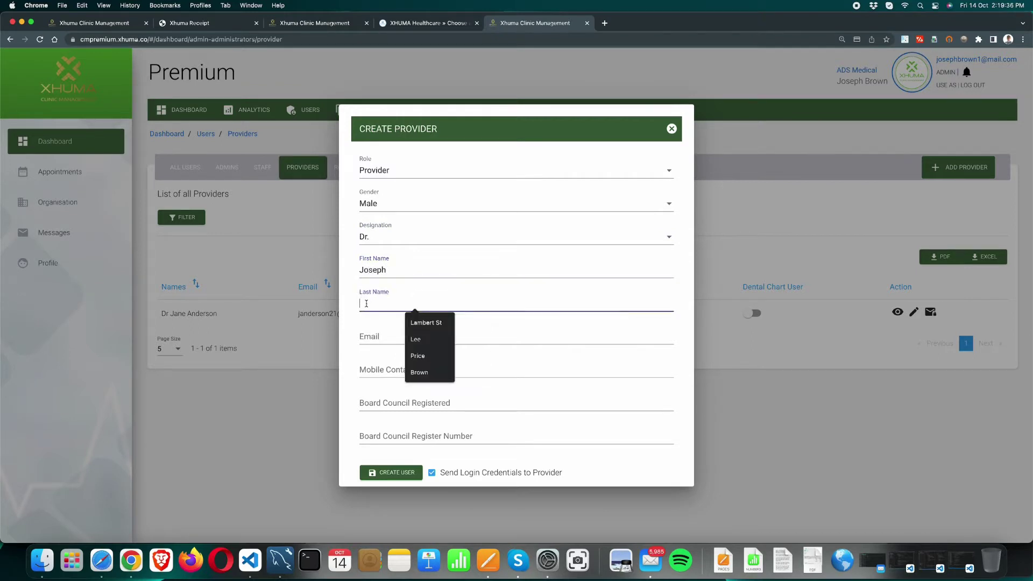
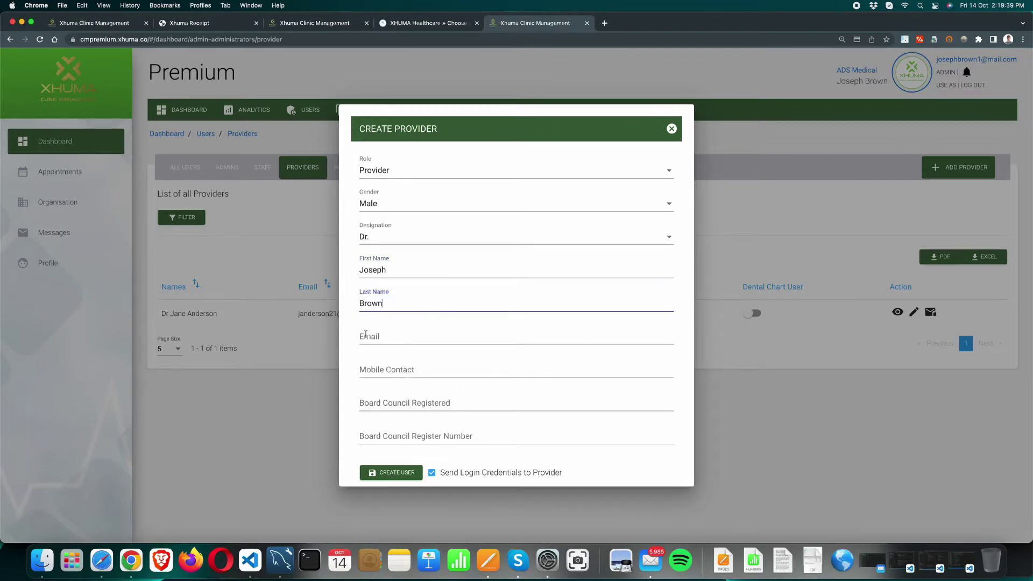
left_click(365, 336)
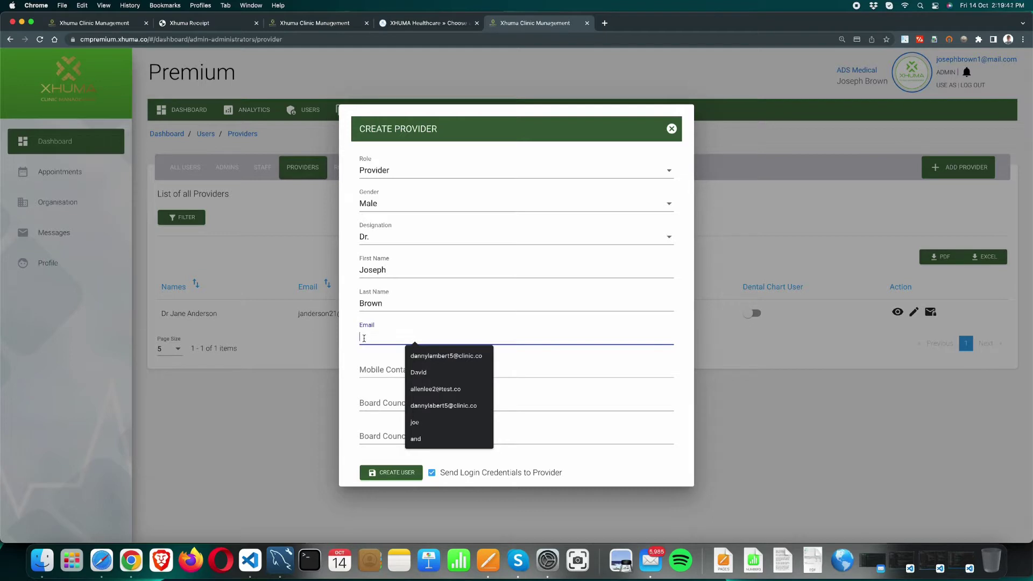
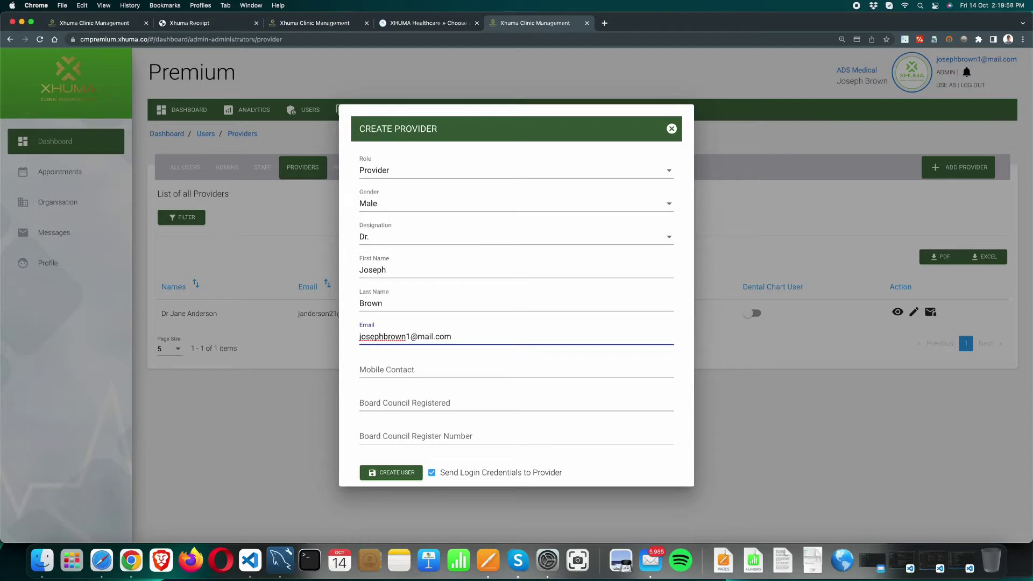
Step: Add the mobile number, 'BOARD' council registration and register number, then submit the provider
left_click(381, 372)
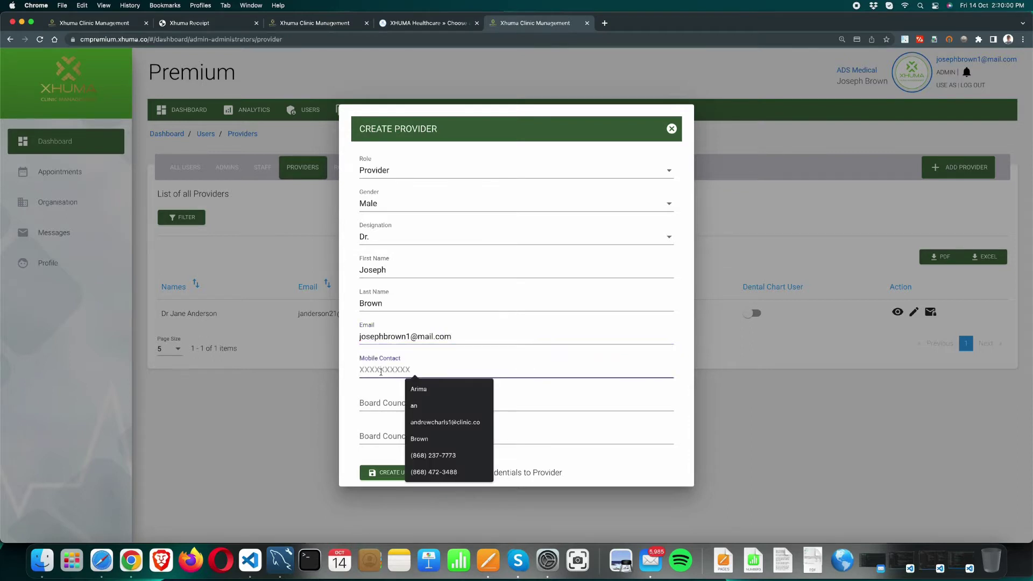
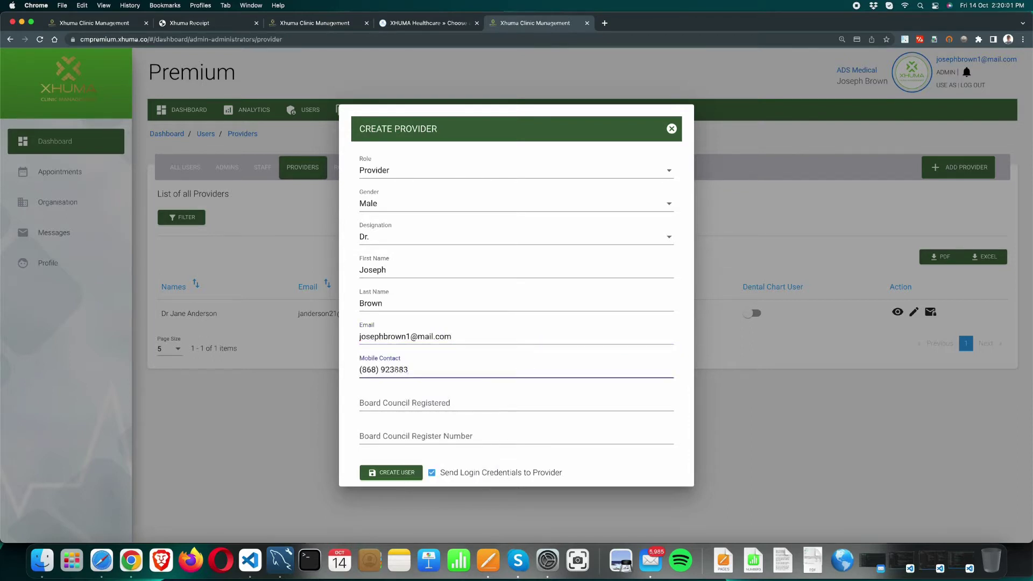
left_click(379, 403)
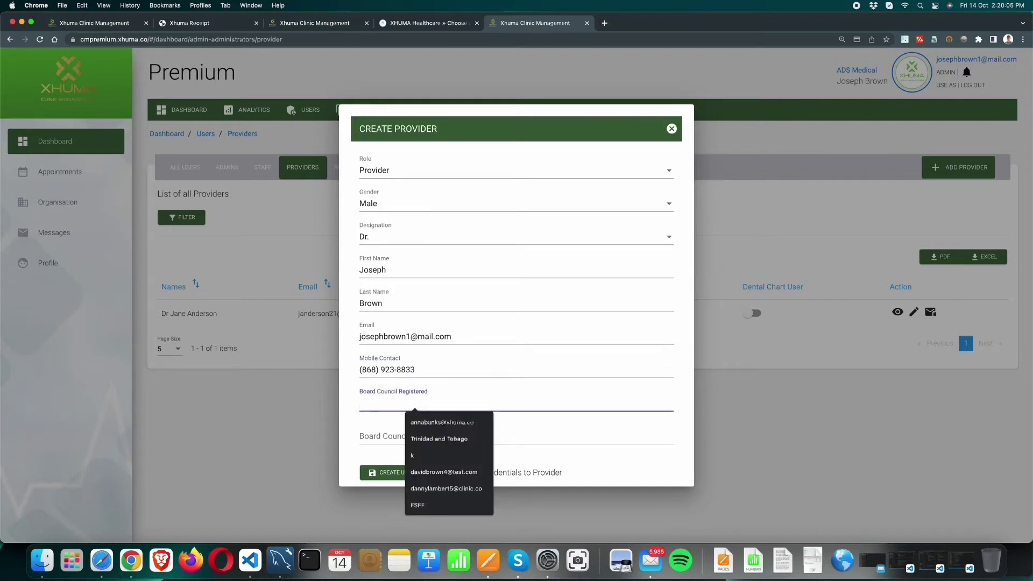
type("BOARD")
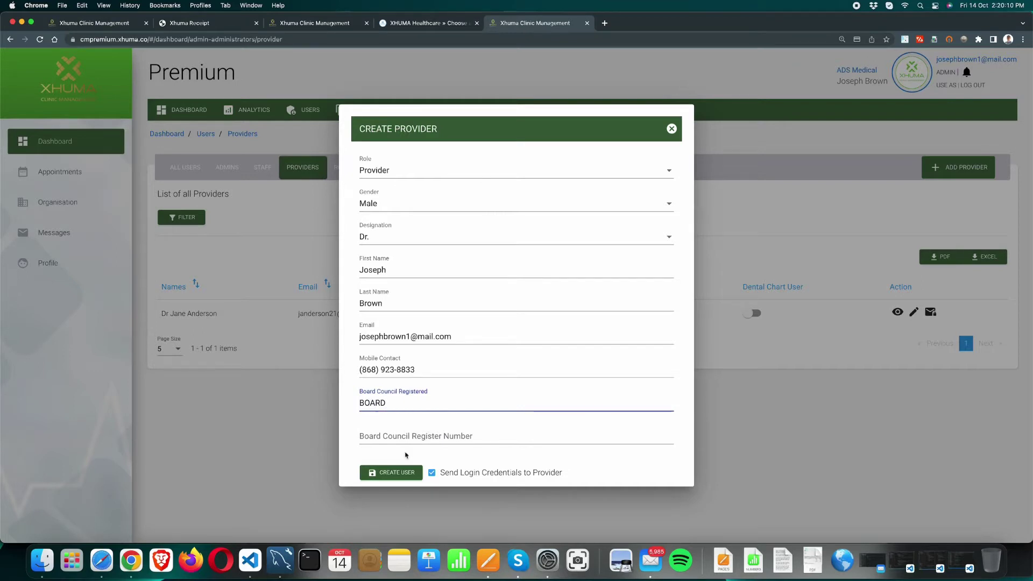
left_click(399, 438)
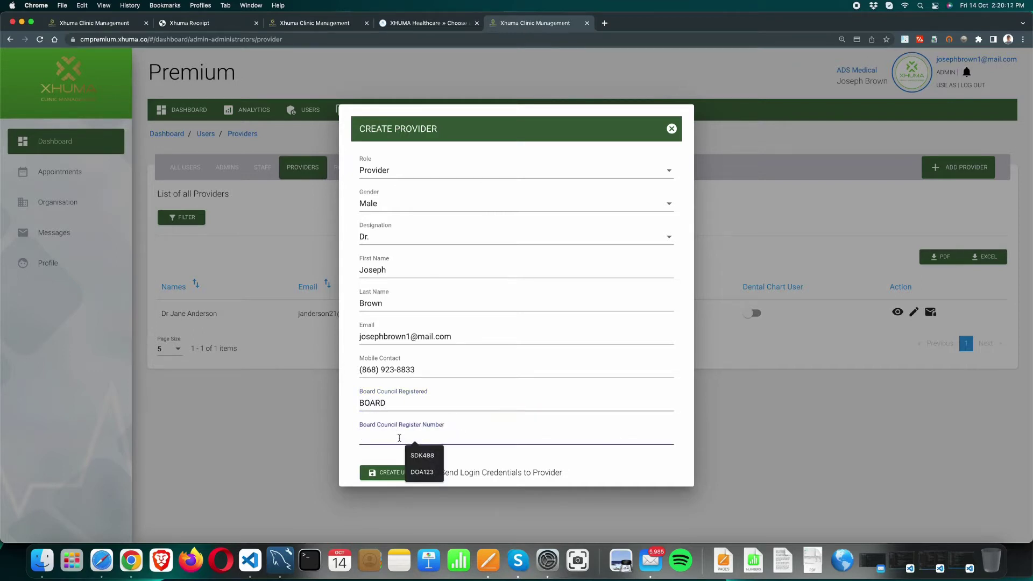
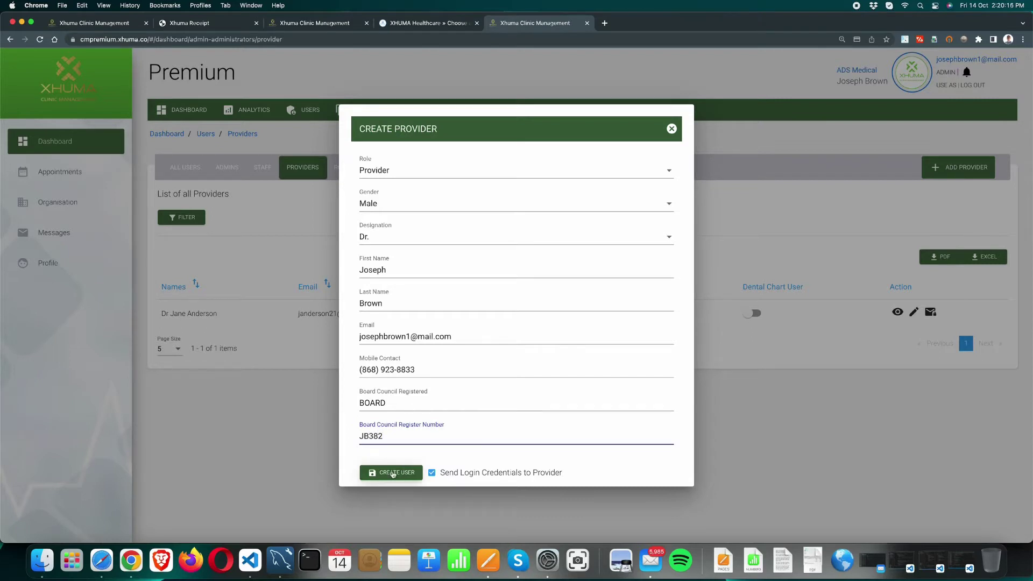
left_click(393, 473)
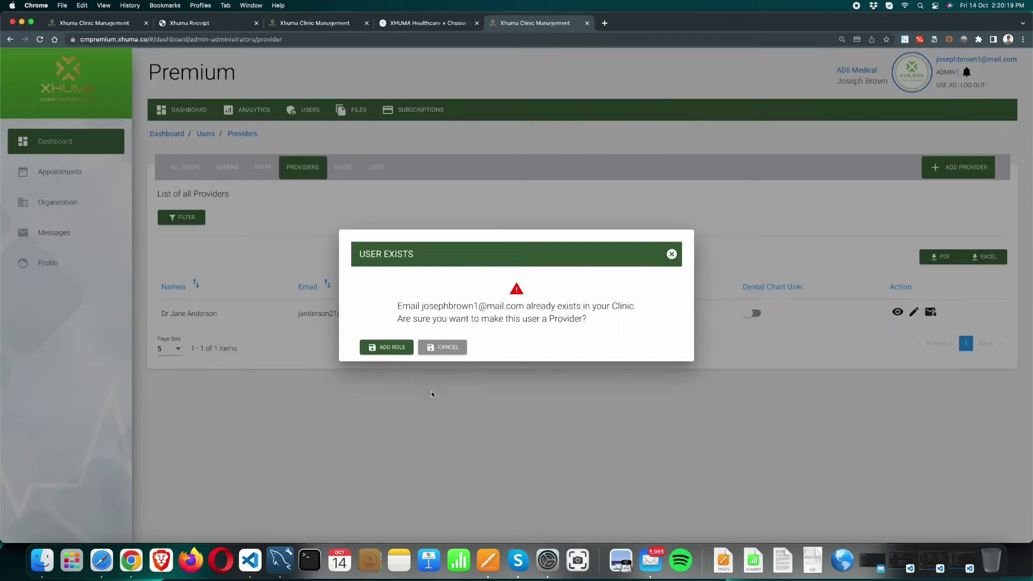
Step: Add the Provider role to the existing user and enable their Provider Directory listing
left_click(390, 350)
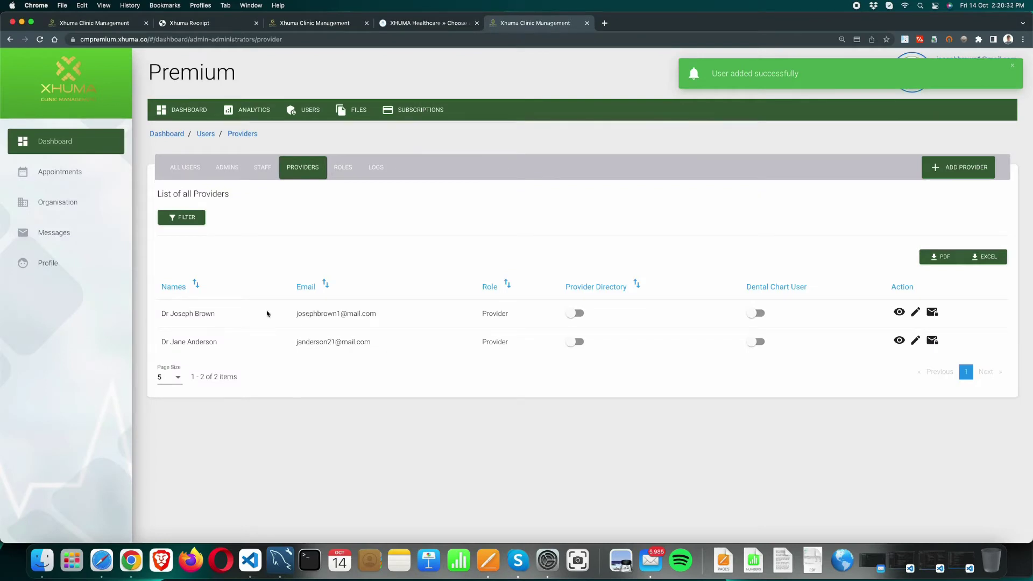
left_click(576, 313)
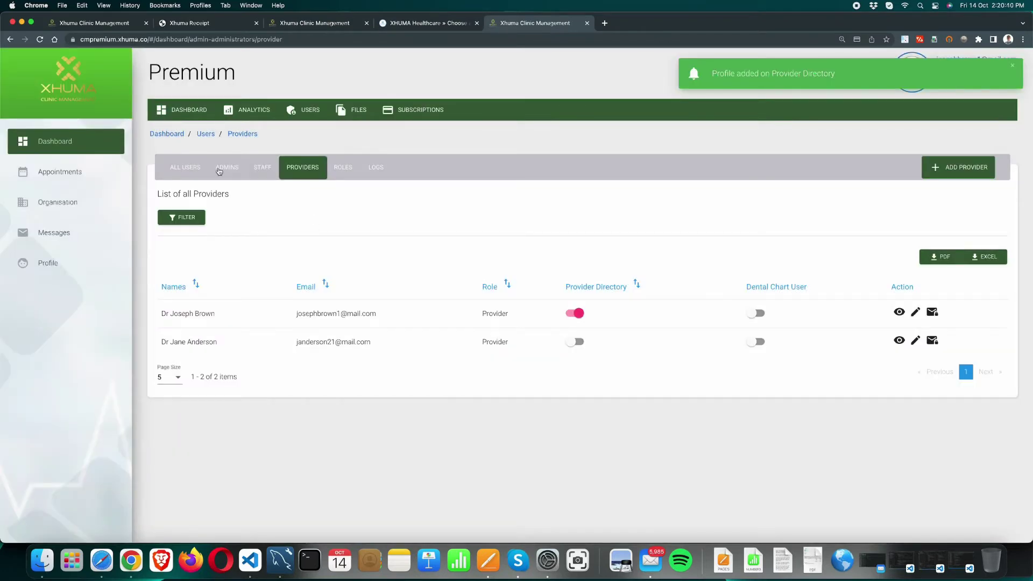
Step: In the staff list, start a new staff member with role Manager and designation Mr
left_click(261, 168)
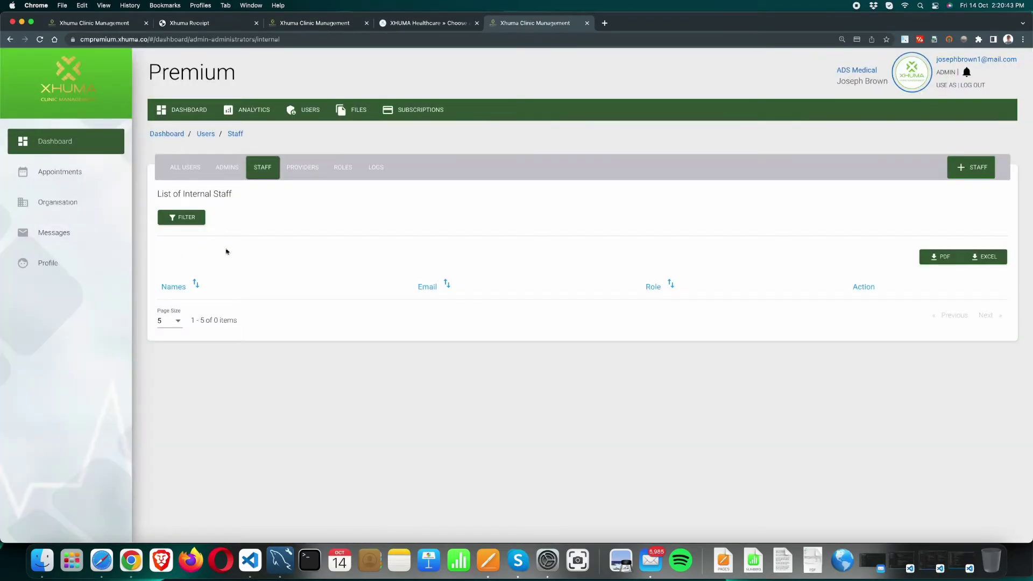
left_click(956, 172)
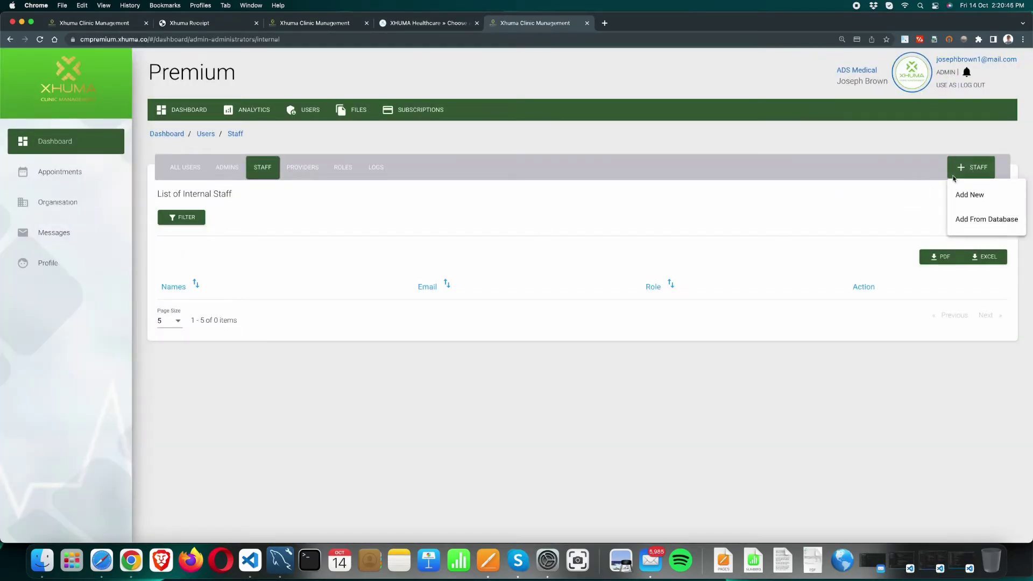
left_click(966, 195)
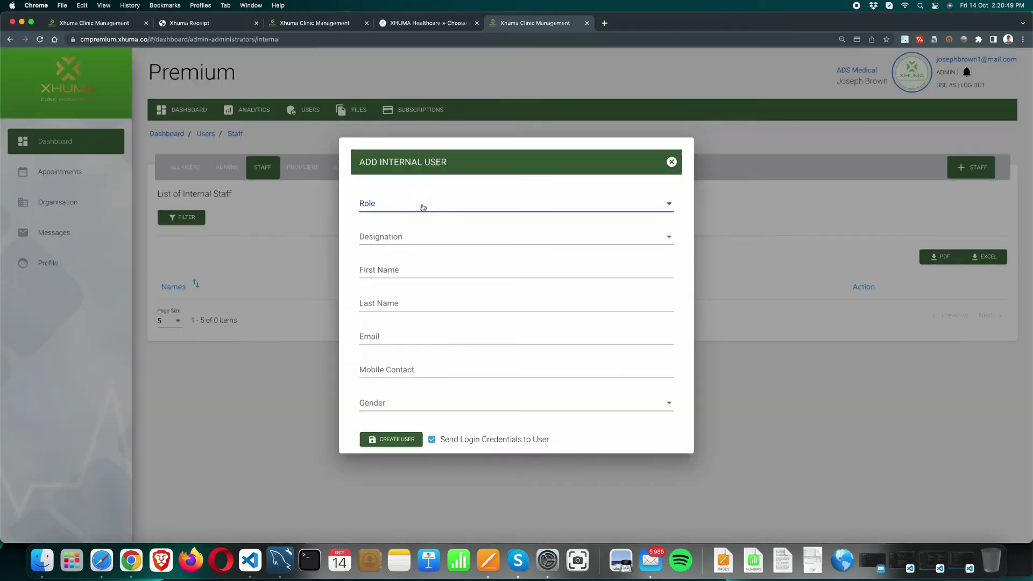
left_click(423, 208)
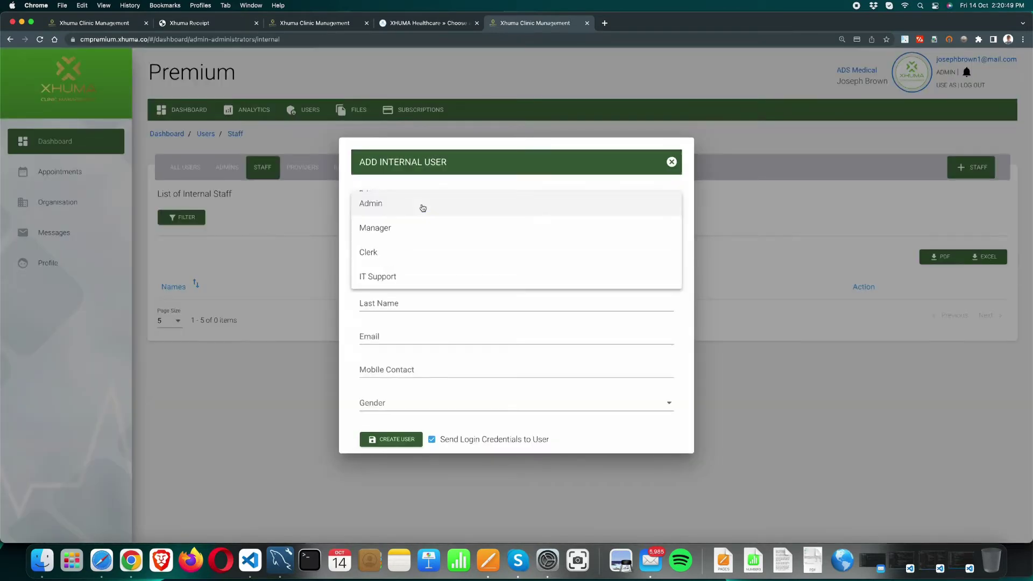
left_click(398, 234)
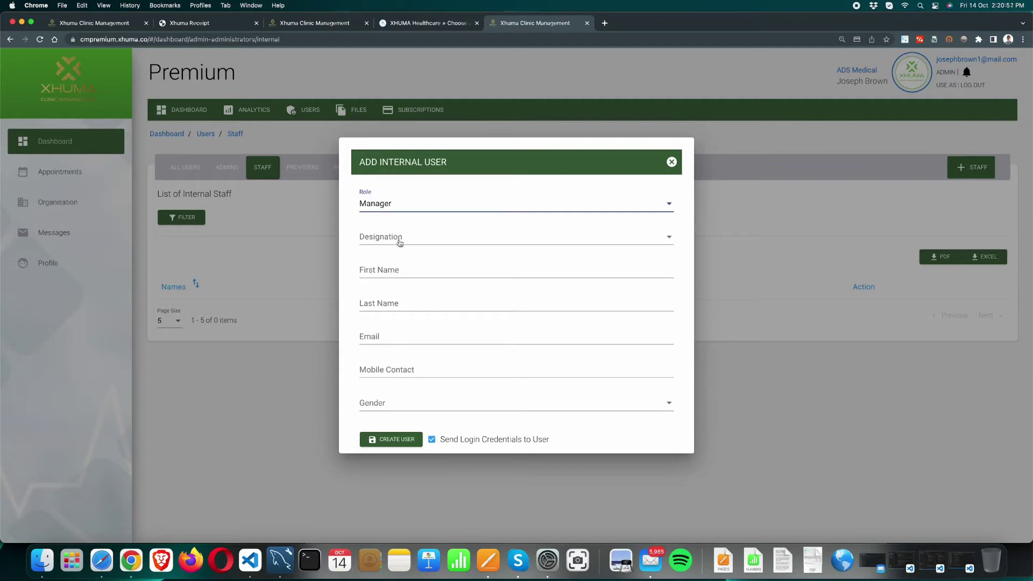
left_click(388, 240)
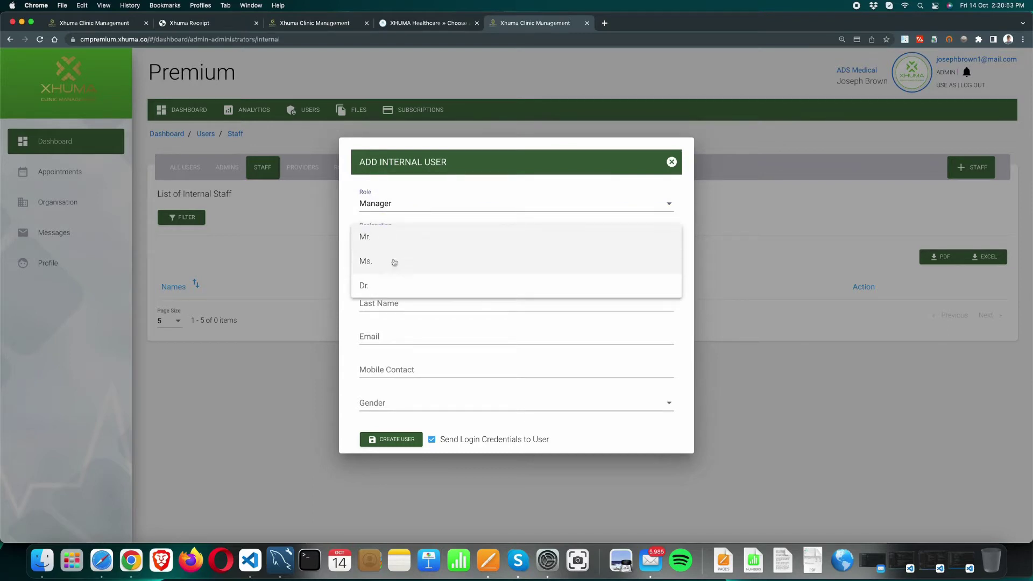
left_click(395, 246)
Step: Enter the staff member's first name, last name and e-mail address
left_click(377, 272)
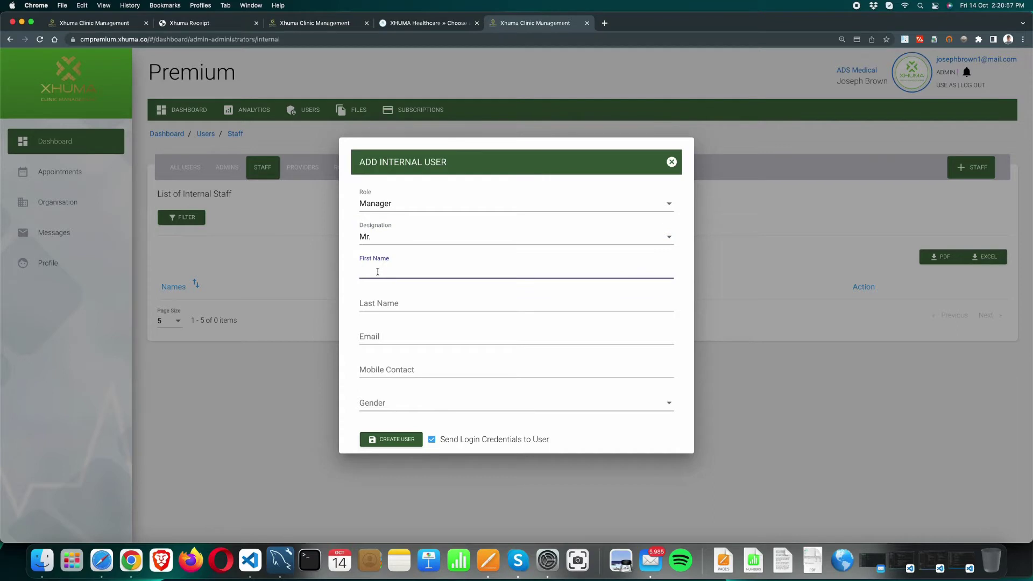
left_click(394, 306)
left_click(393, 335)
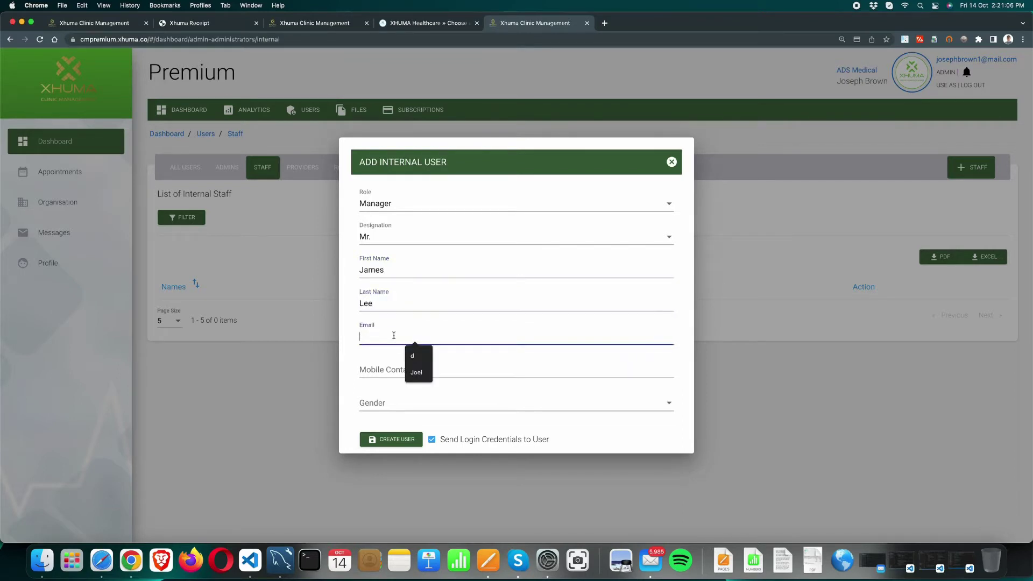
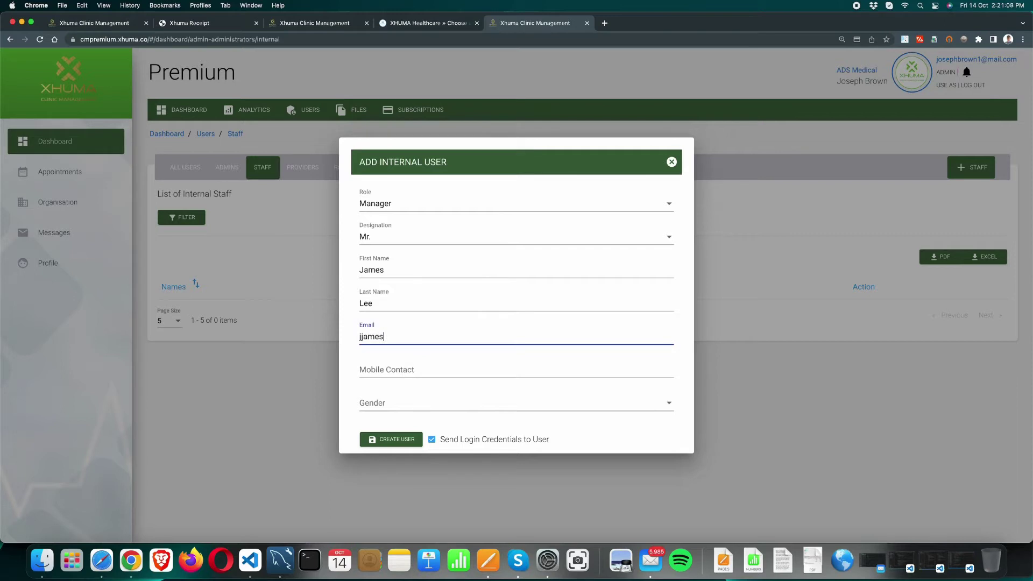
left_click(362, 337)
key("BackSpace")
left_click(405, 337)
Step: Add the mobile number, set gender to Male, and create the staff user
left_click(386, 363)
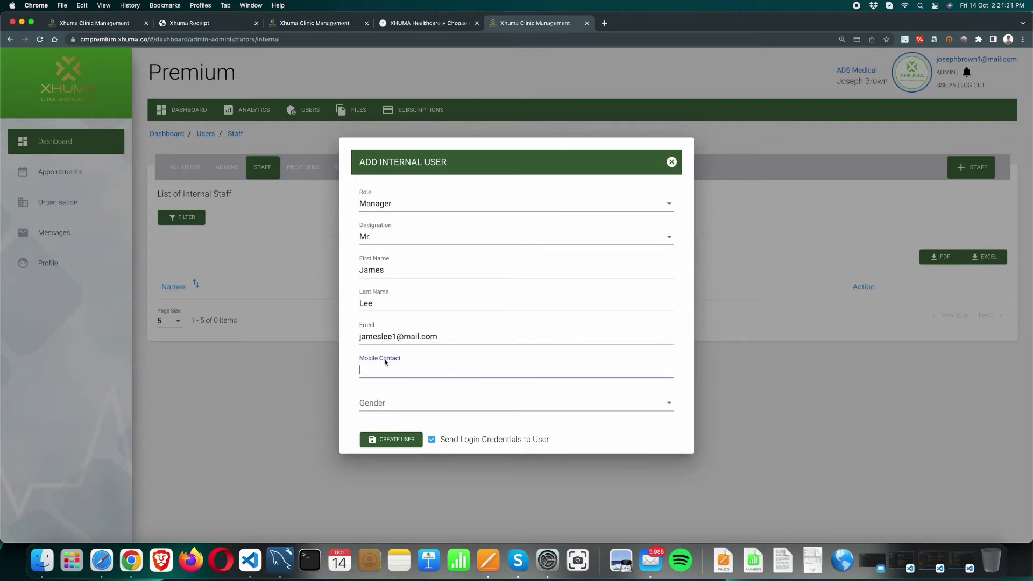
left_click(380, 403)
left_click(391, 410)
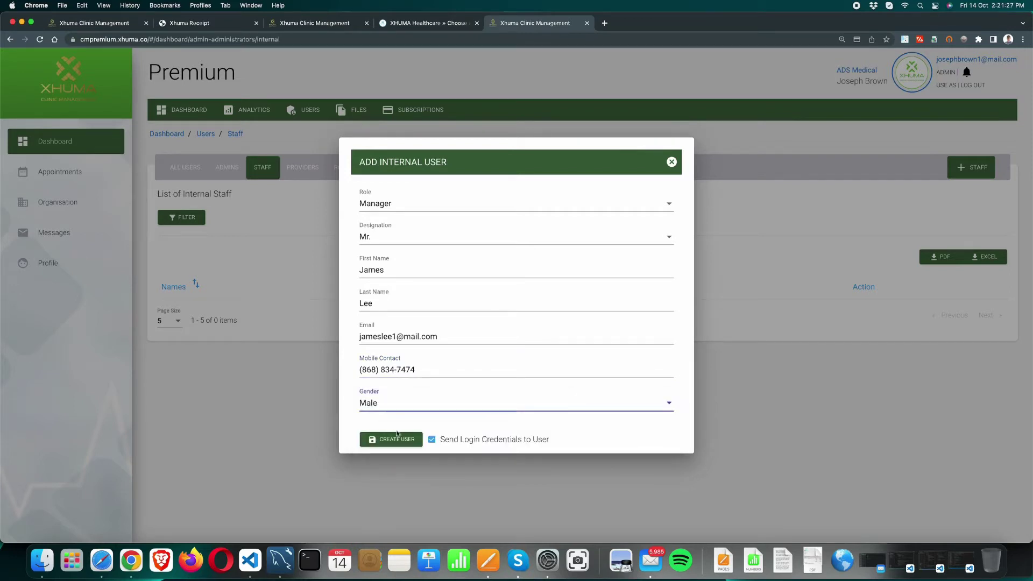
left_click(399, 441)
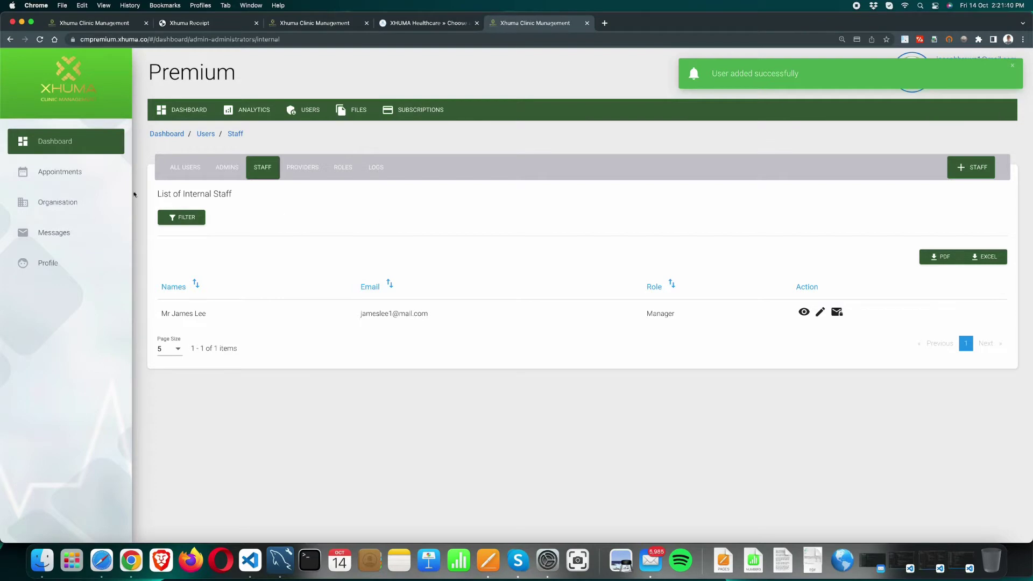
left_click(173, 171)
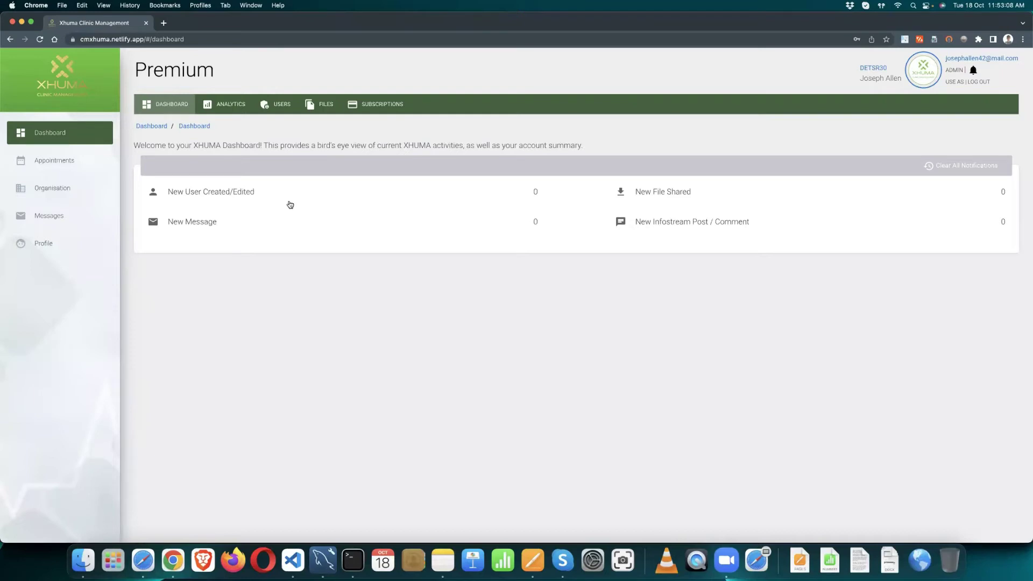
Step: Open the clinic's Organisation page and switch its profile into edit mode
left_click(75, 191)
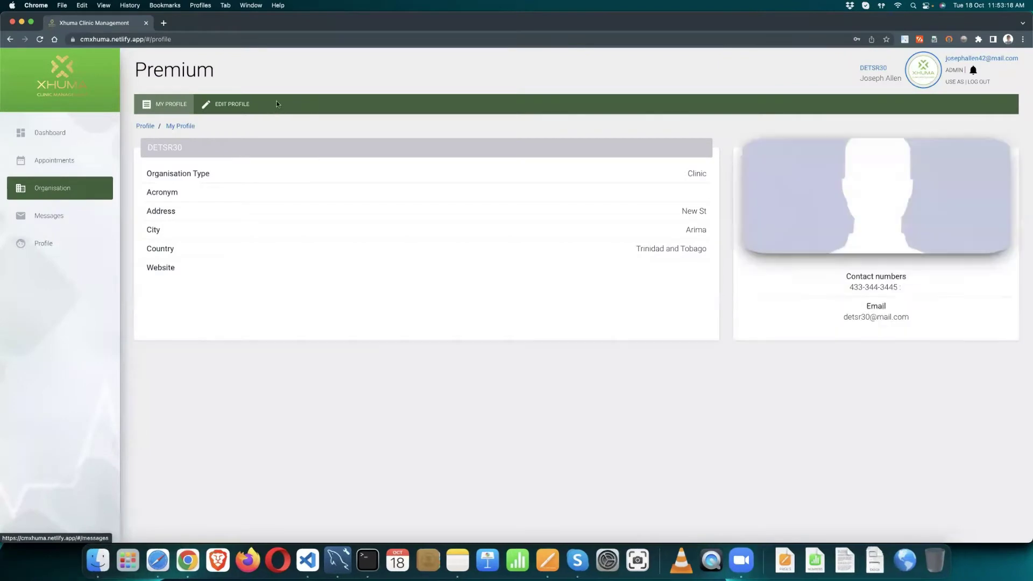
left_click(234, 106)
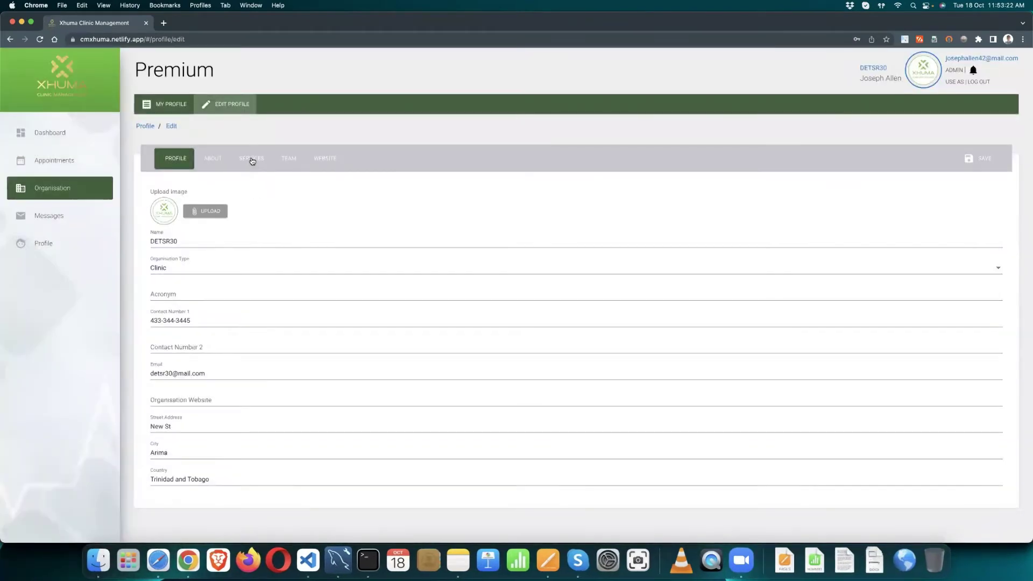
Step: Start a new clinic service named 'Medical Consultation'
left_click(252, 160)
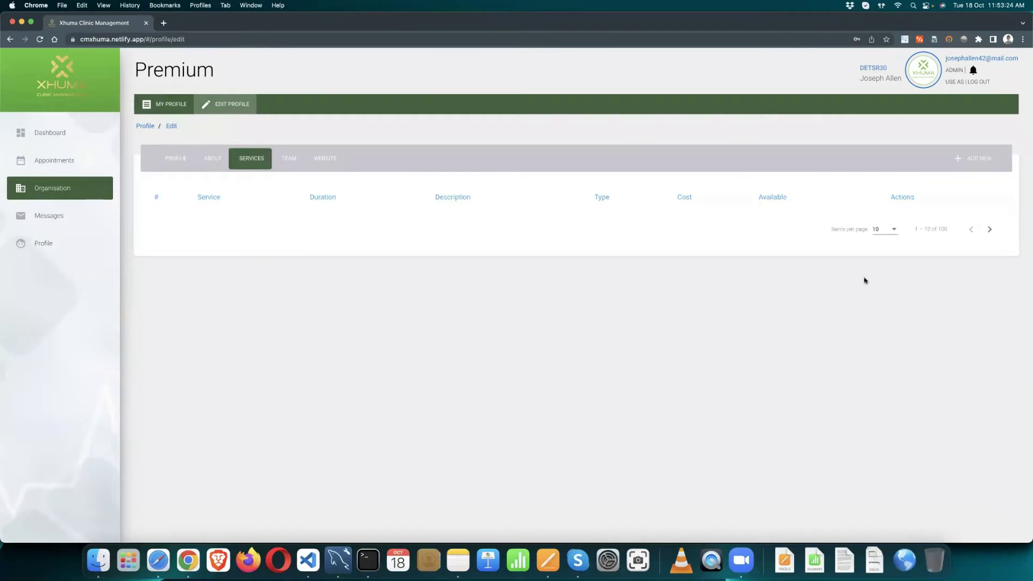
left_click(975, 162)
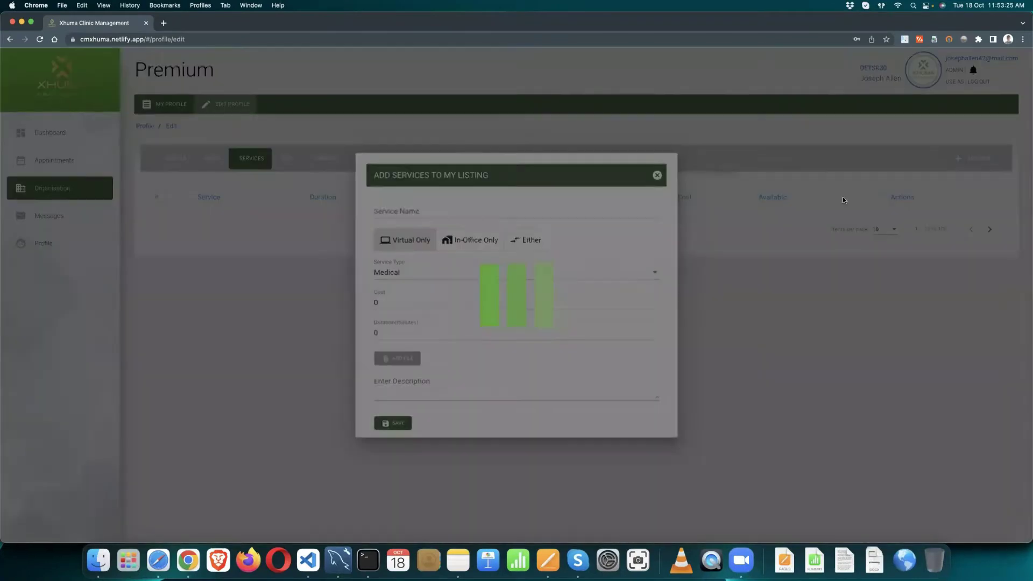
type("Cons")
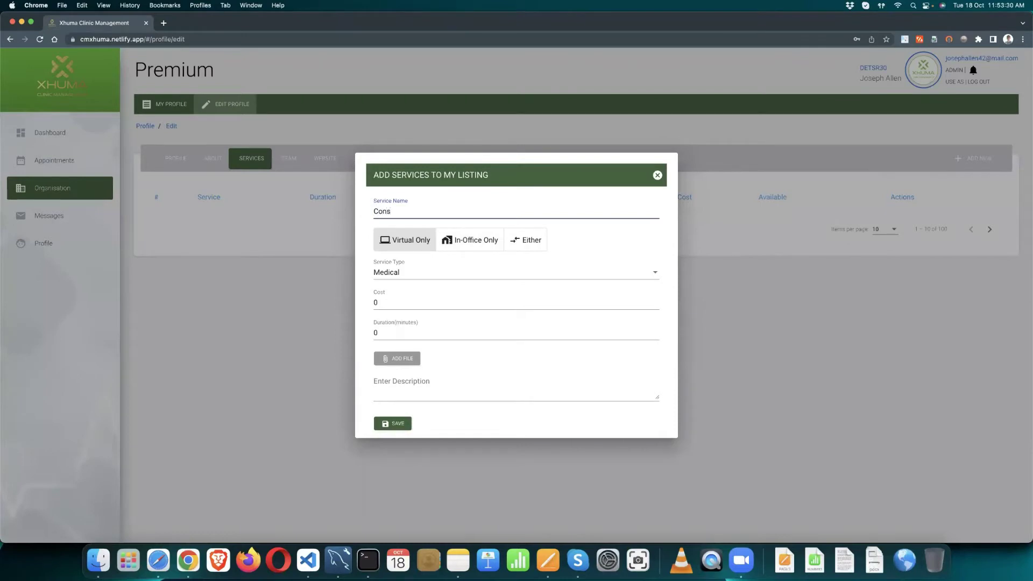
key("BackSpace")
key("BackSpace")
key("BackSpace")
key("BackSpace")
type("Medical Consultation")
Step: Give it cost 100, duration 30 minutes and description 'a pre evaluation consultation', then save
left_click(382, 305)
key("BackSpace")
type("100")
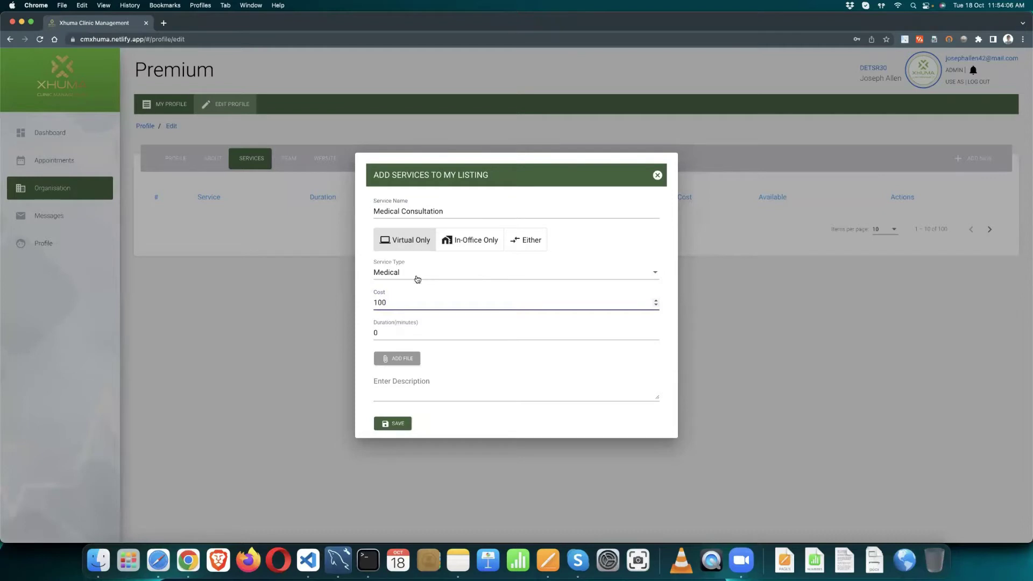
left_click(379, 332)
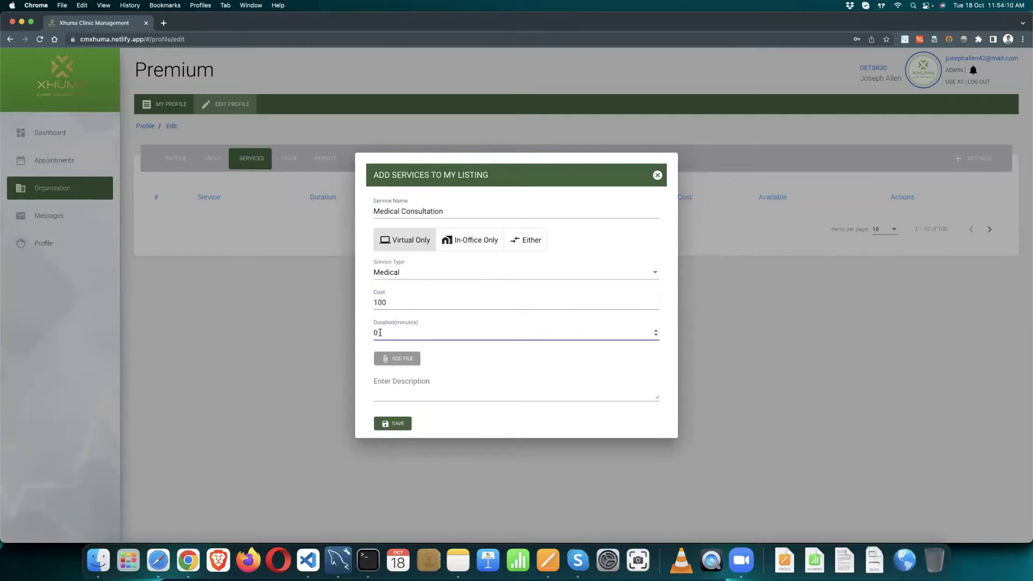
key("BackSpace")
type("30")
left_click(378, 392)
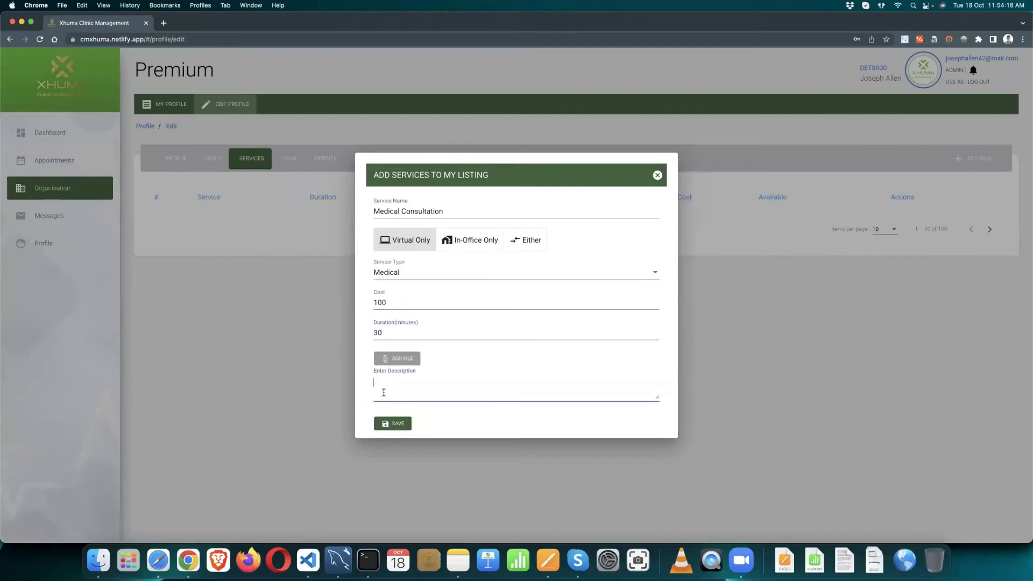
type("a pree")
key("BackSpace")
type("evaluation consultation")
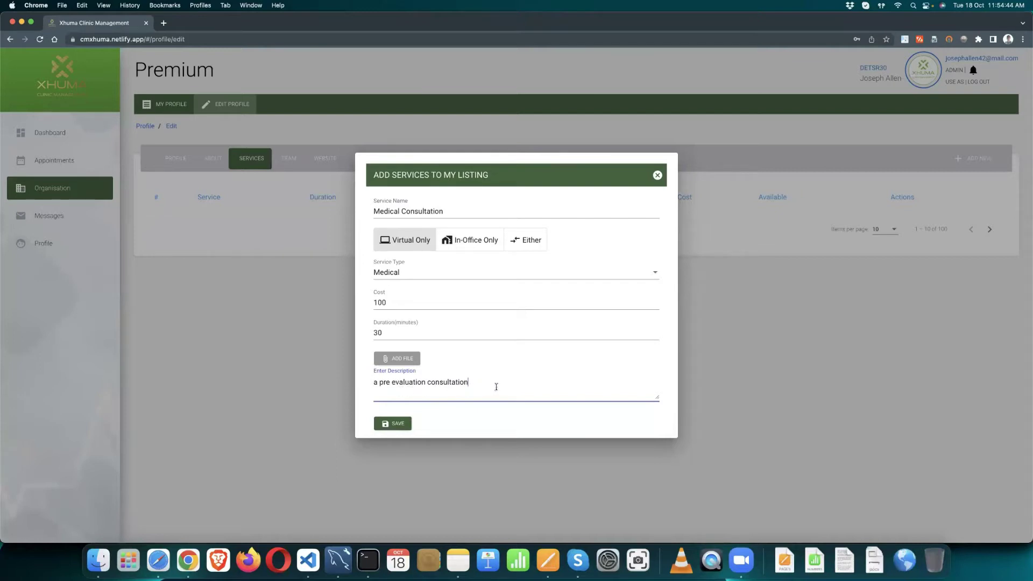
left_click(391, 425)
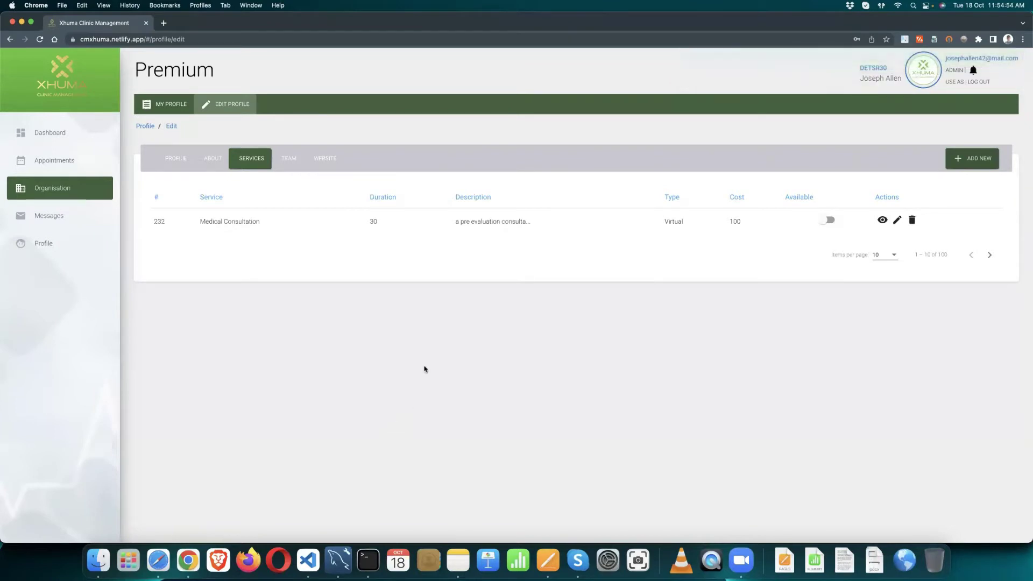
Step: Start a new in-office-only service named 'Medical Checkup'
left_click(957, 158)
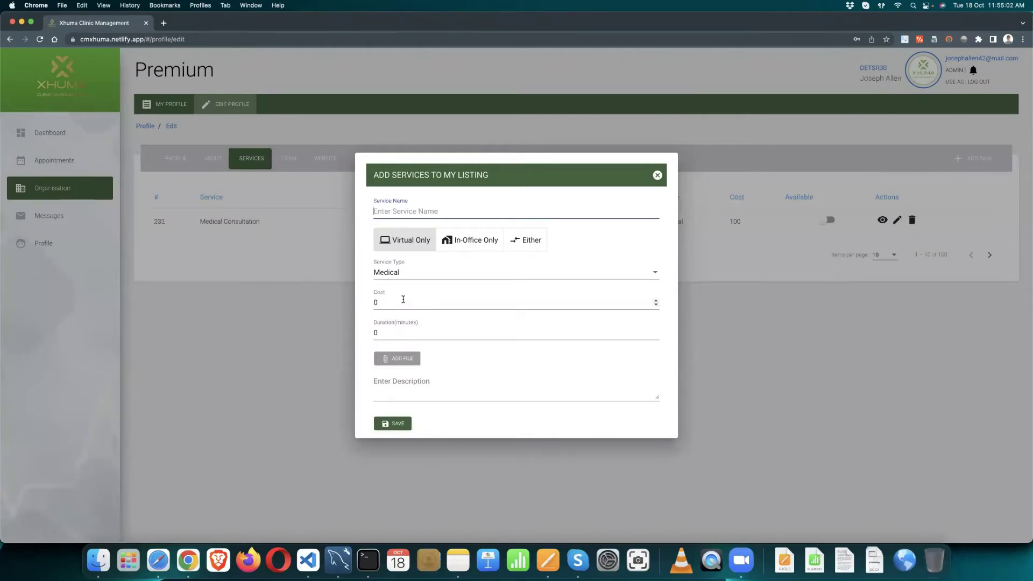
type("Medical Checkup")
left_click(468, 240)
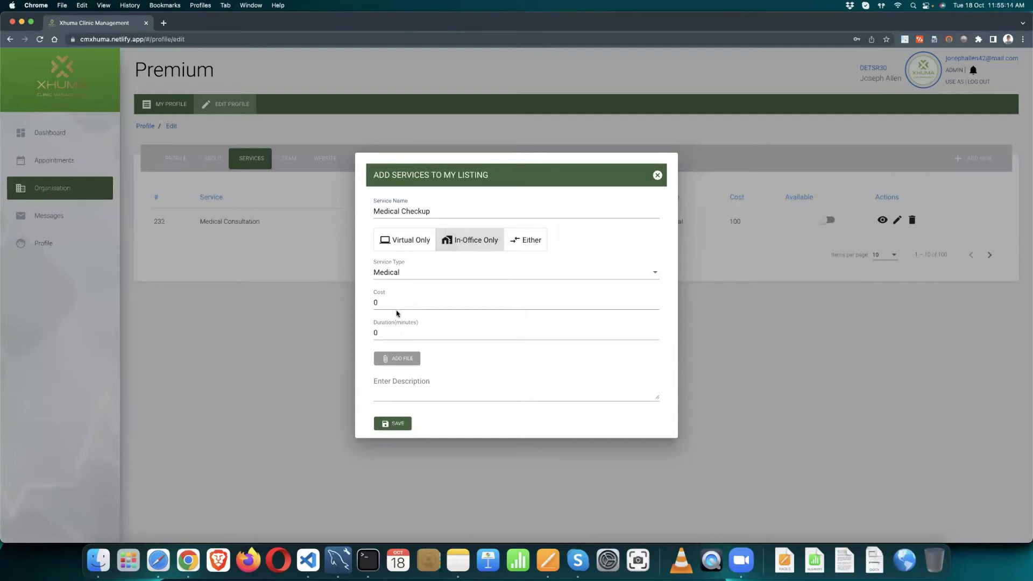
Step: Give it cost 200, duration 45 minutes and description 'in office medical checkup', then save
left_click(382, 302)
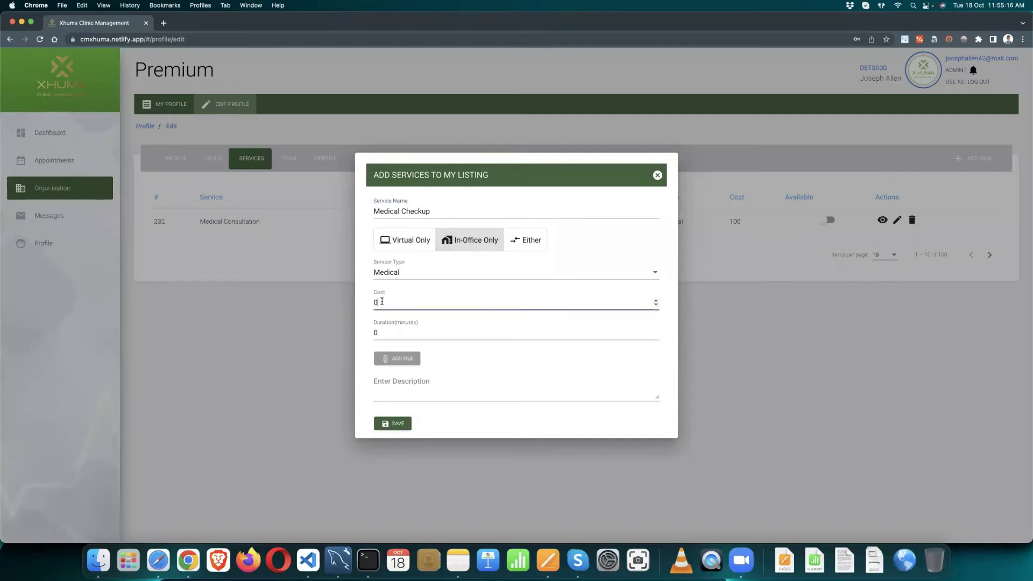
key("BackSpace")
type("200")
left_click(377, 332)
key("BackSpace")
type("45")
left_click(398, 384)
type("in office ")
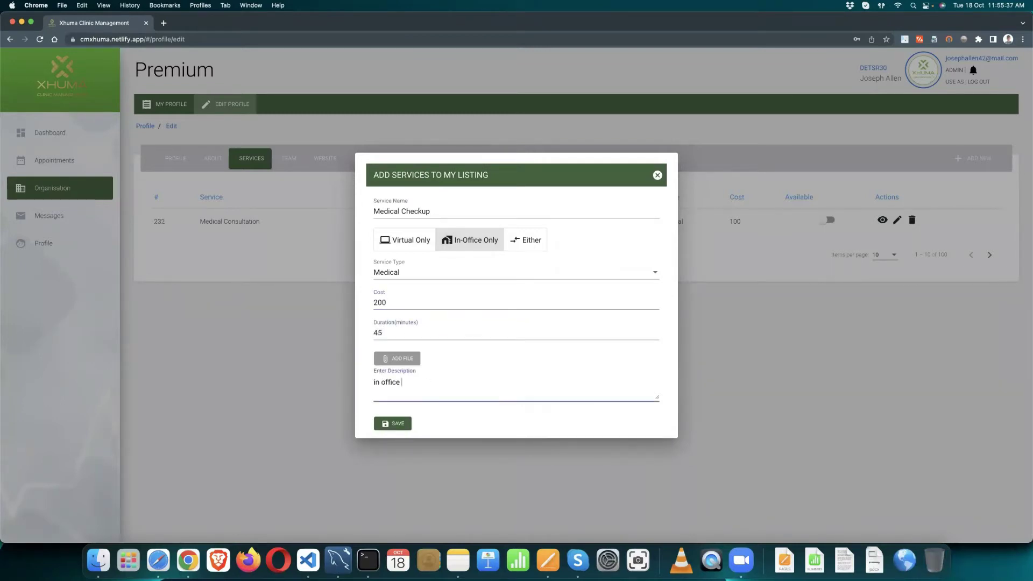
type("medical checkup")
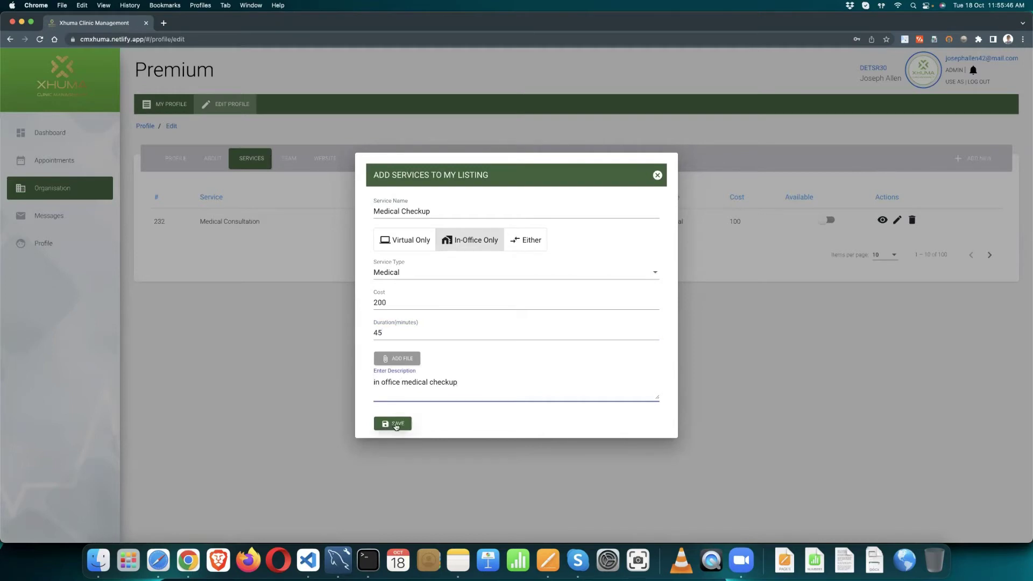
left_click(396, 425)
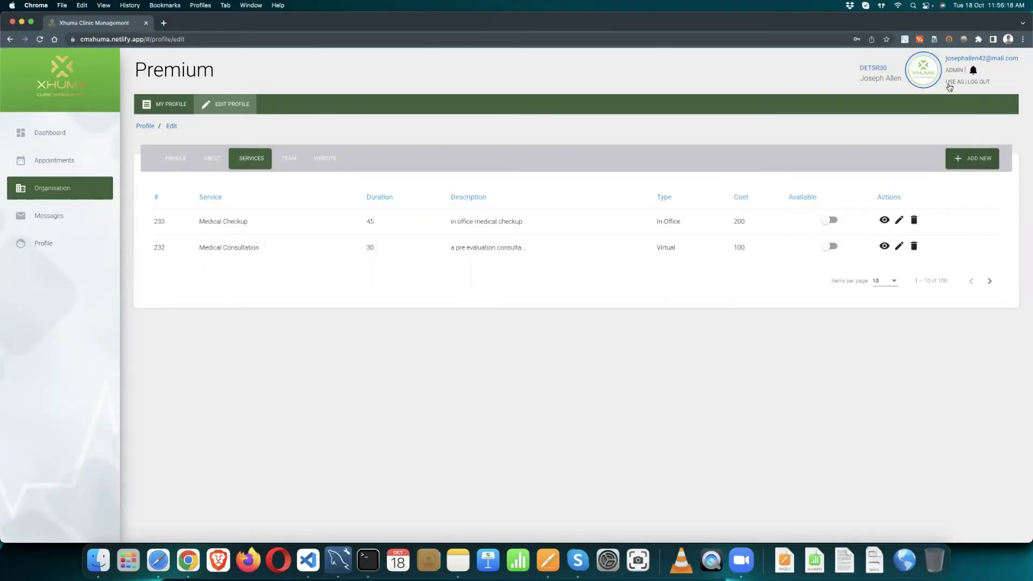
Step: Log in under the Provider role and open the provider profile's edit form
left_click(951, 83)
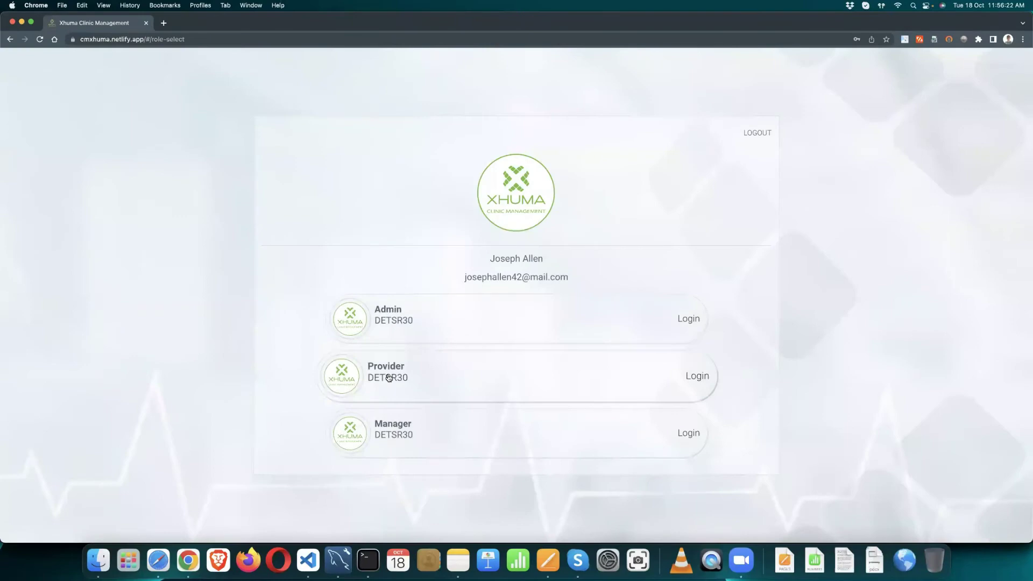
left_click(388, 376)
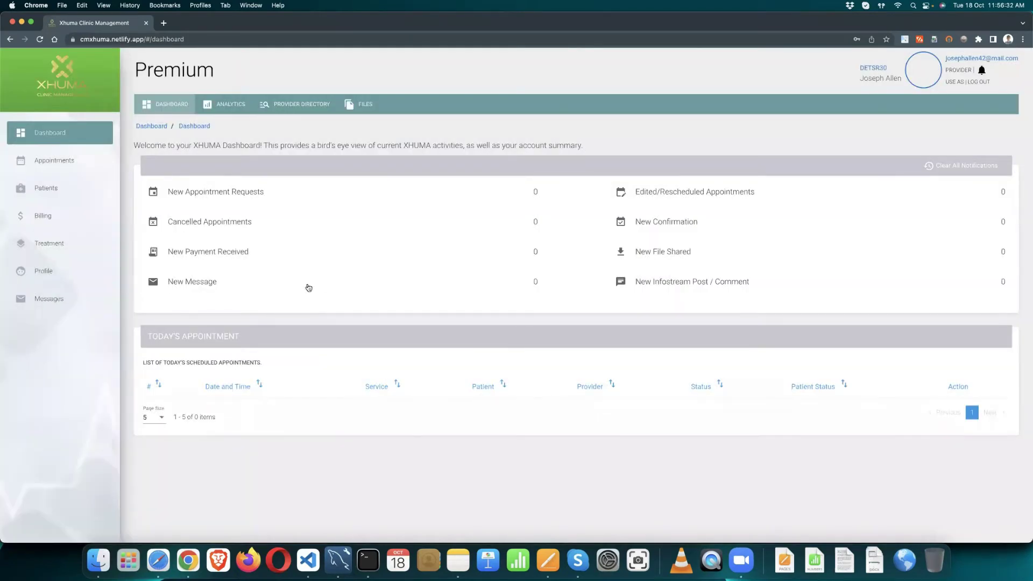
left_click(69, 273)
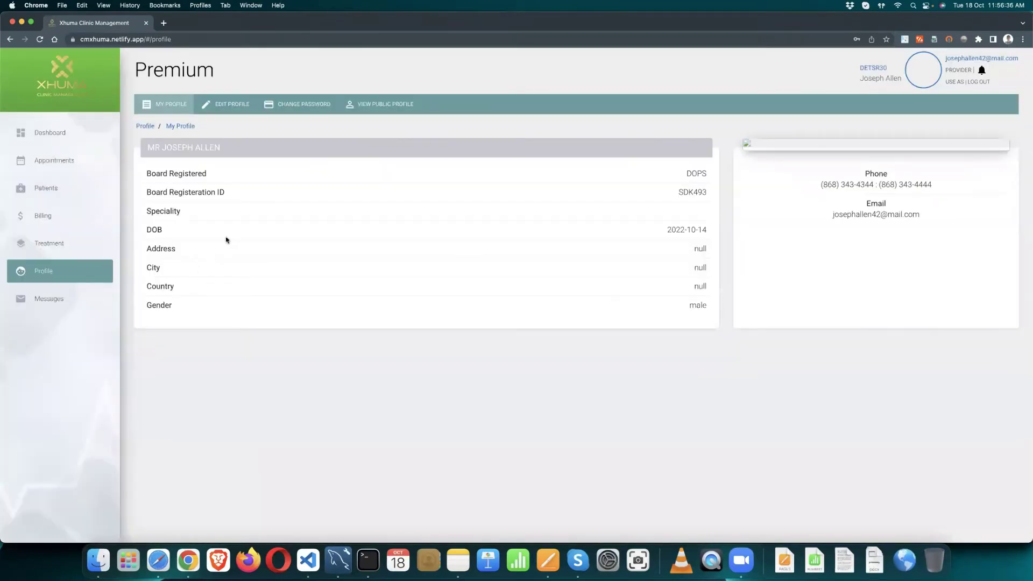
left_click(235, 107)
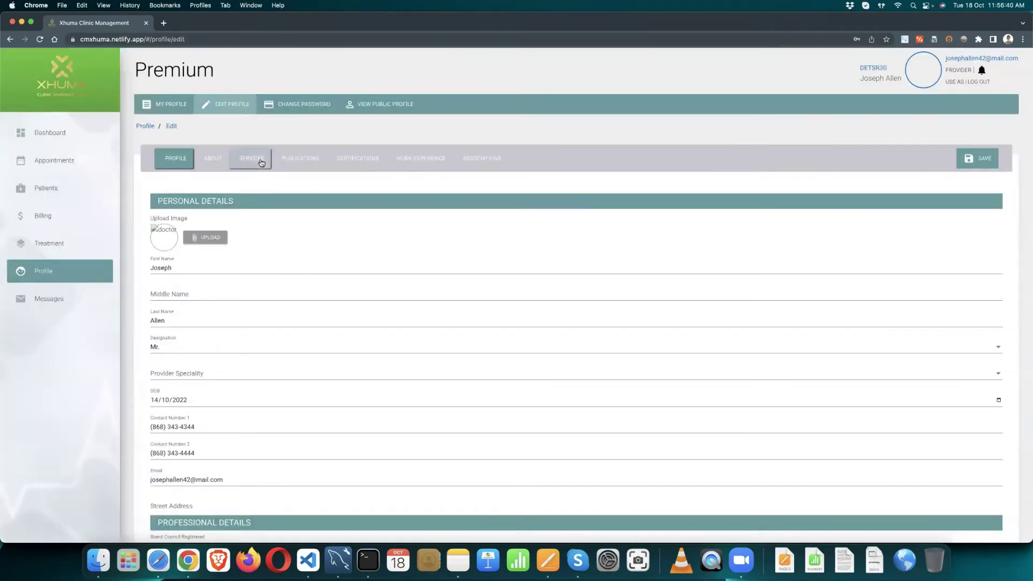
Step: Add the existing Medical Checkup and Medical Consultation clinic services to the provider's services
left_click(261, 163)
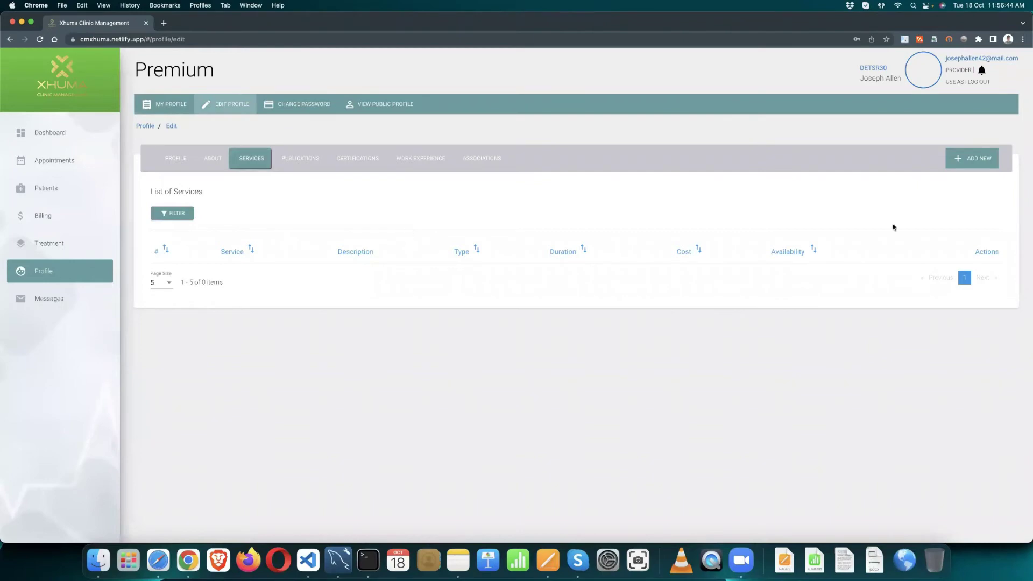
left_click(969, 161)
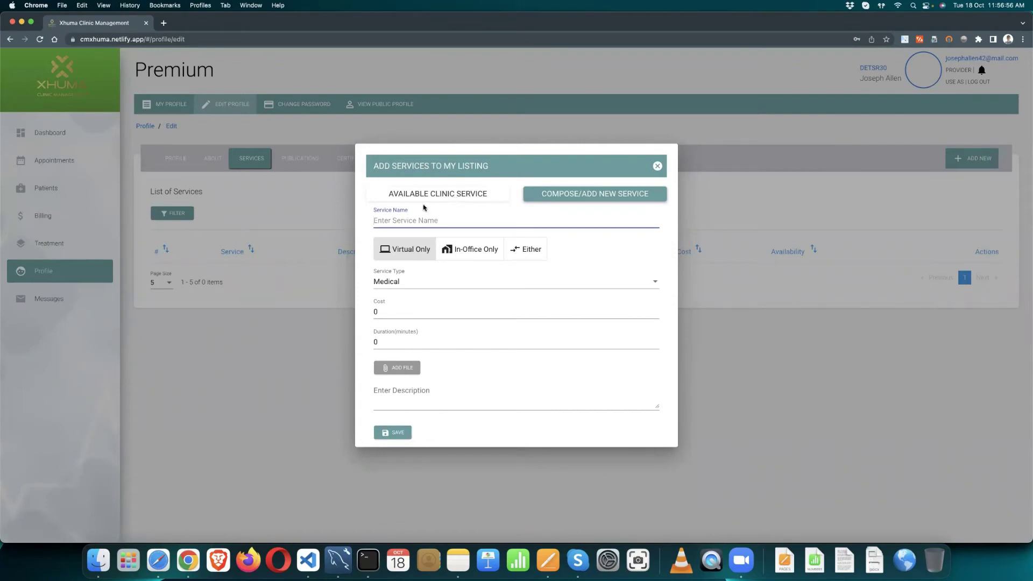
left_click(431, 198)
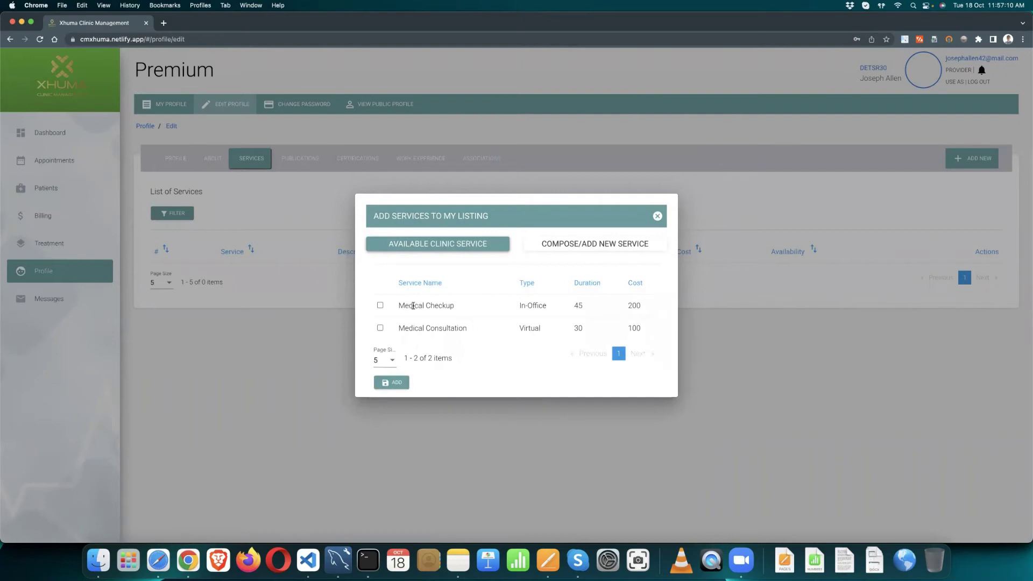
left_click(378, 306)
left_click(381, 329)
left_click(397, 383)
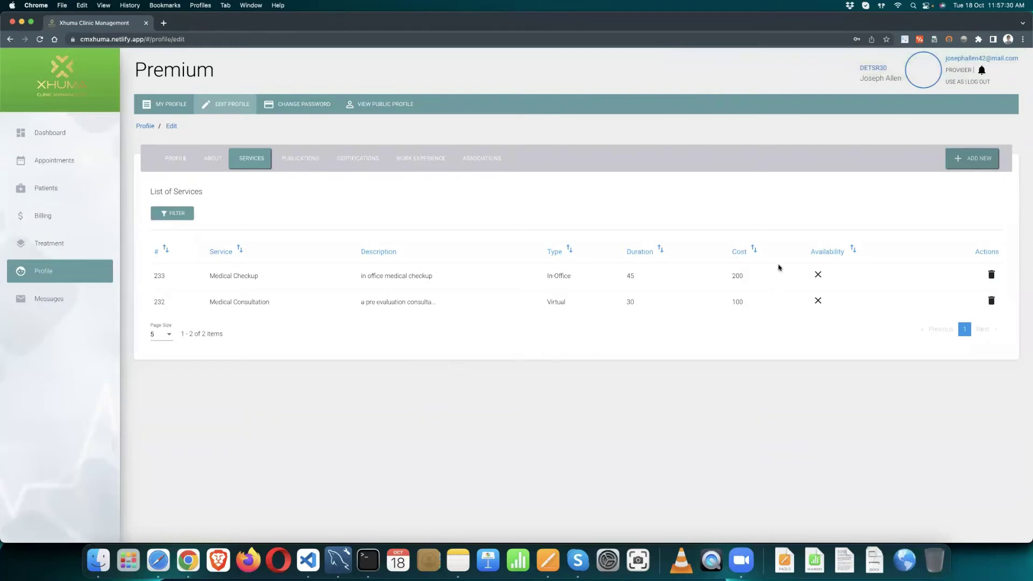
Step: Create an in-office-only service 'COVID 19 Screening' with cost 150 and duration 20 minutes
left_click(982, 157)
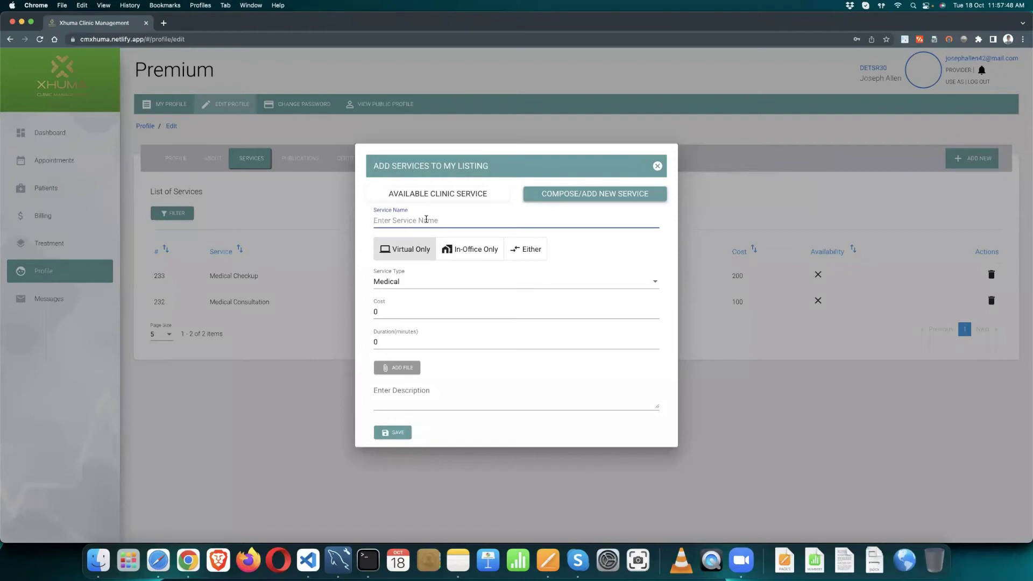
type("COVID 19 Screening")
left_click(452, 249)
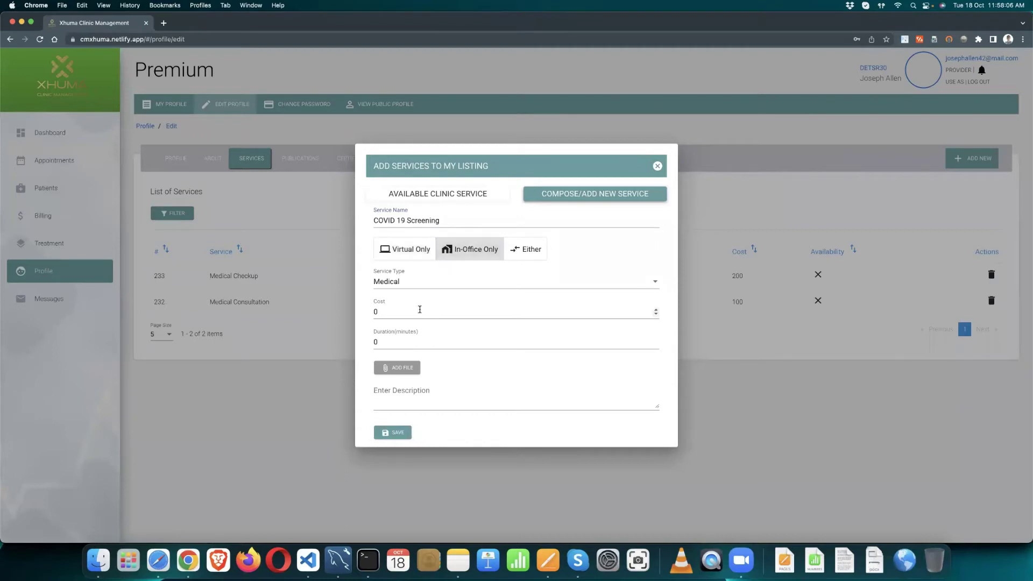
left_click(385, 311)
key("BackSpace")
type("150")
left_click(375, 342)
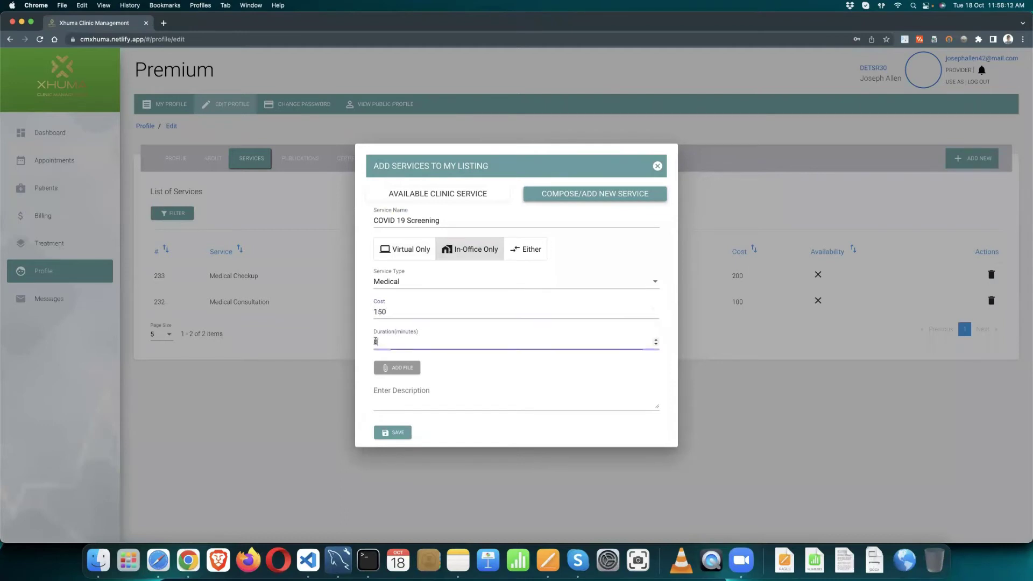
type("2")
Step: Describe it as 'initial screening sample for COVID 19', save, and return to role selection
left_click(466, 396)
type("inicial screening sample for COVID 19")
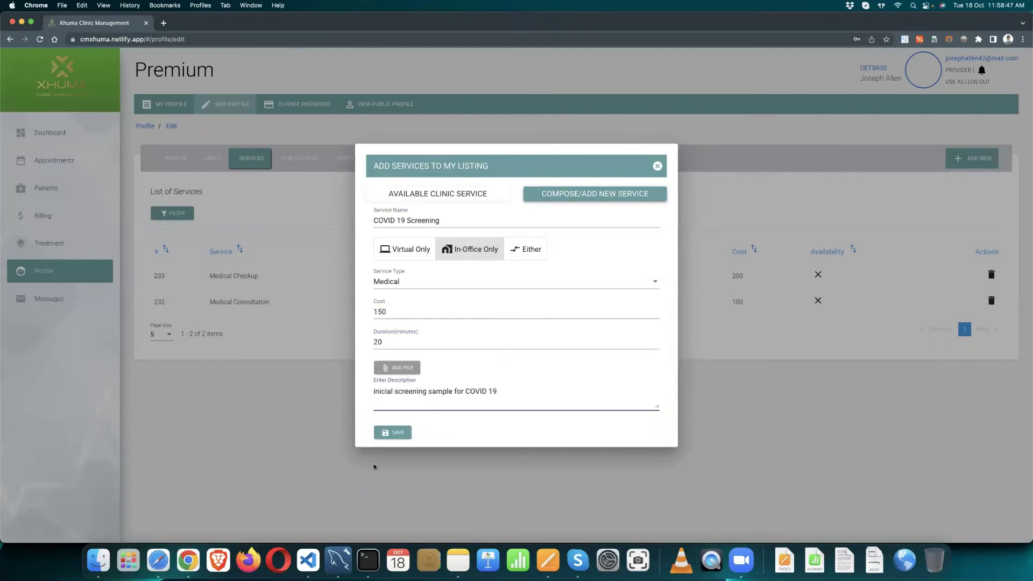
left_click(383, 392)
key("Delete")
type("t")
left_click(434, 391)
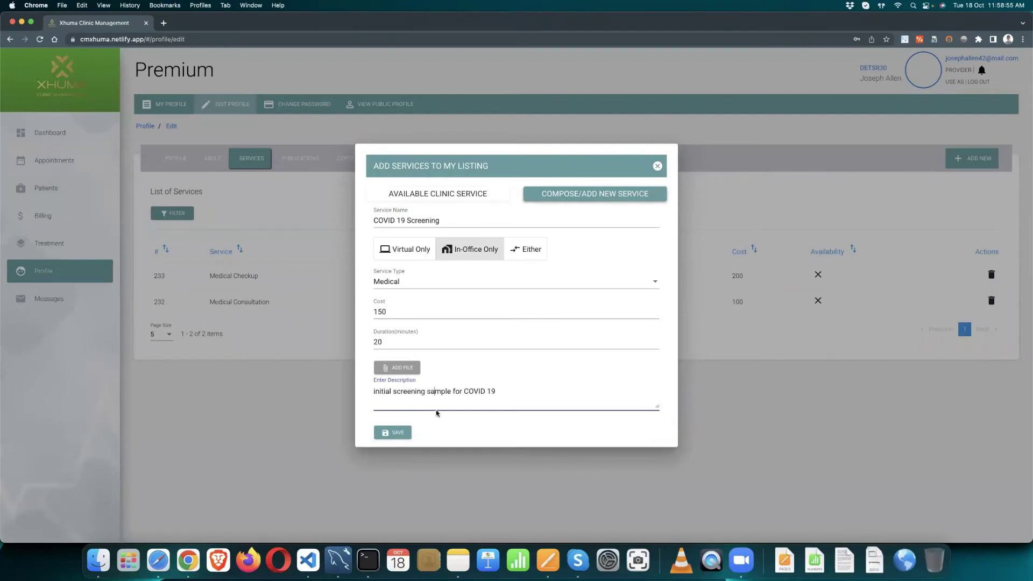
left_click(386, 434)
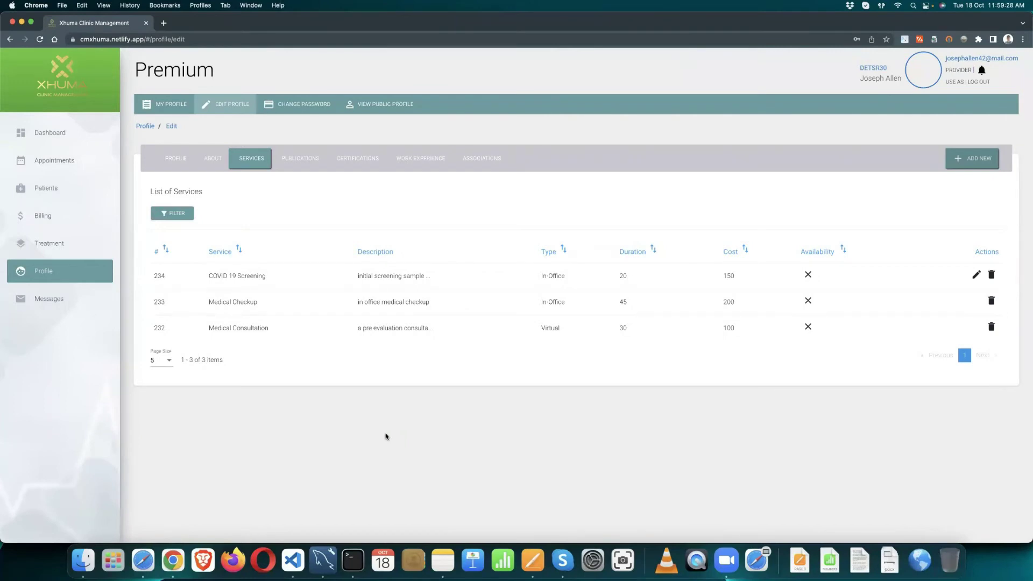
left_click(955, 83)
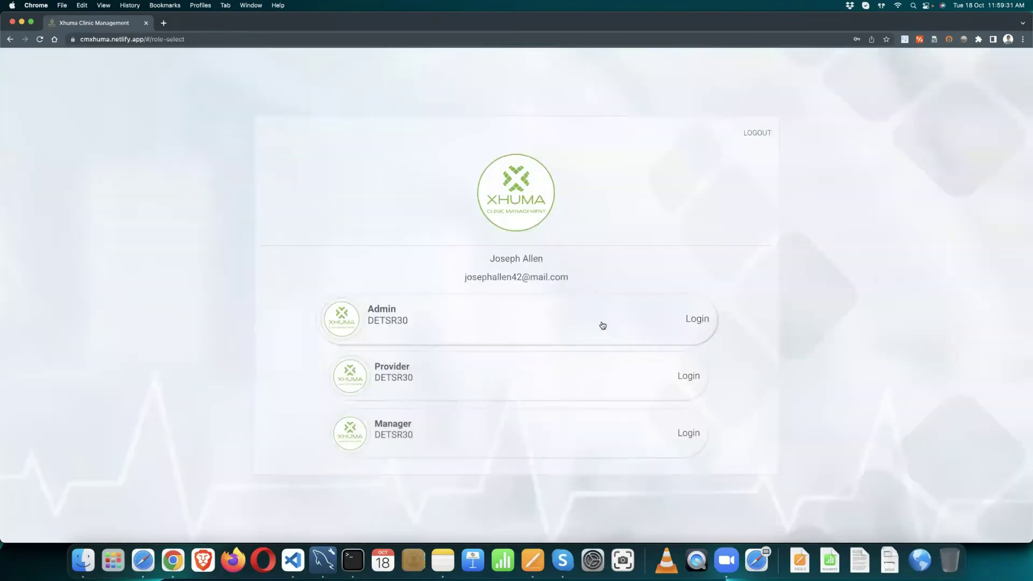
Step: Log in under the Admin role and open the Organisation profile
left_click(435, 316)
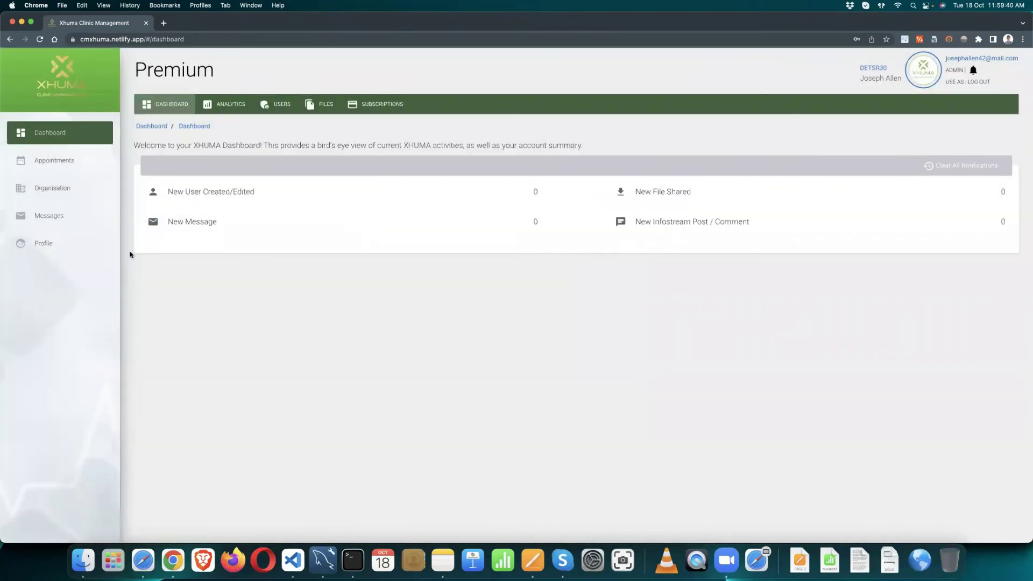
left_click(68, 194)
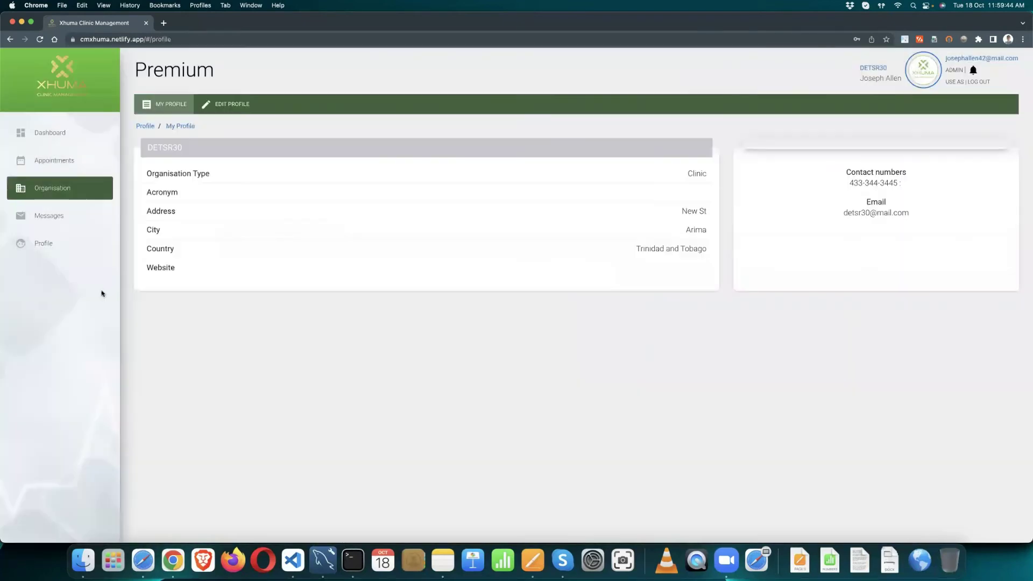
Step: Turn on Available for COVID 19 Screening, Medical Checkup and Medical Consultation in the organisation's services
left_click(232, 104)
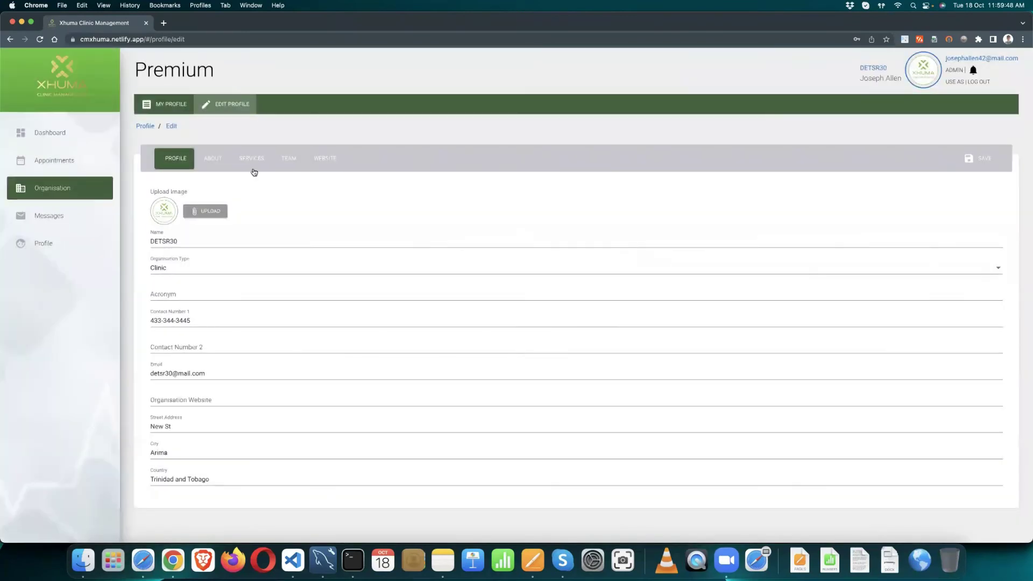
left_click(251, 166)
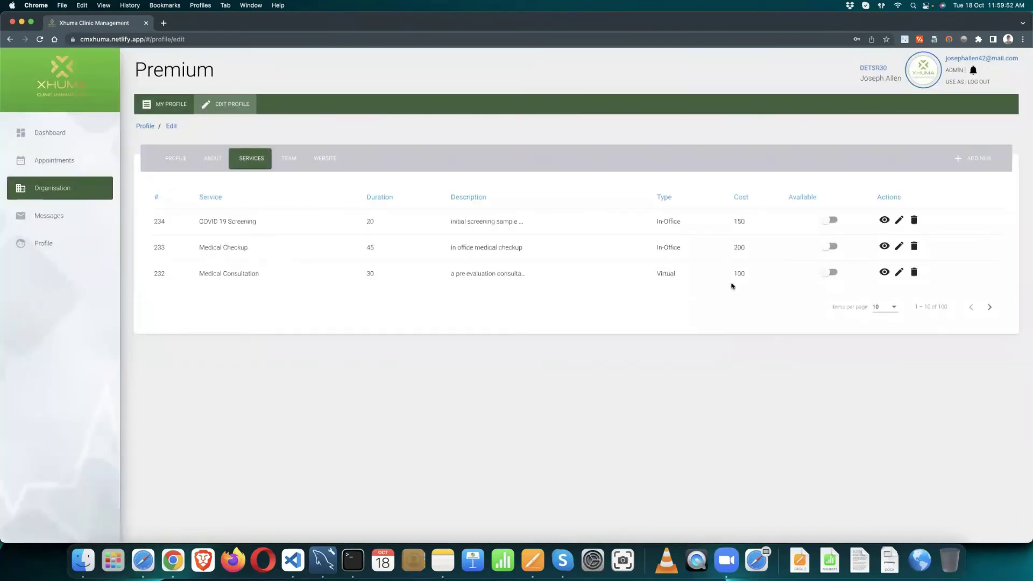
left_click(834, 221)
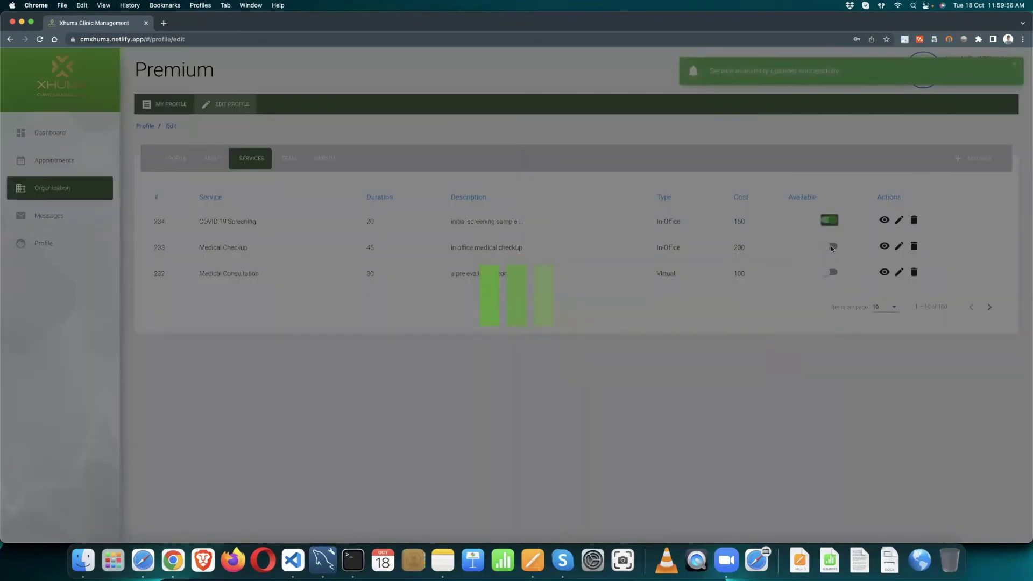
left_click(832, 247)
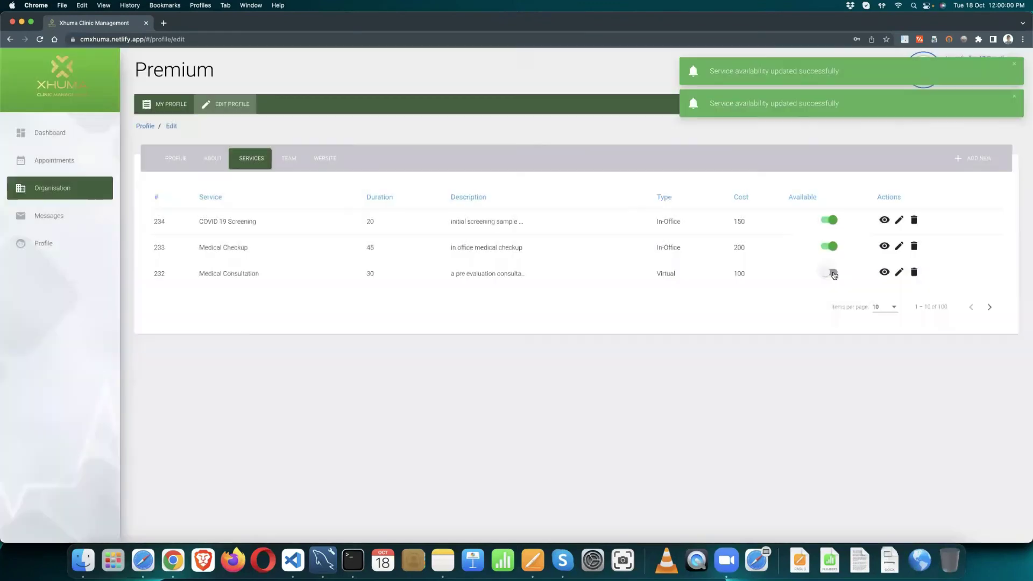
left_click(831, 274)
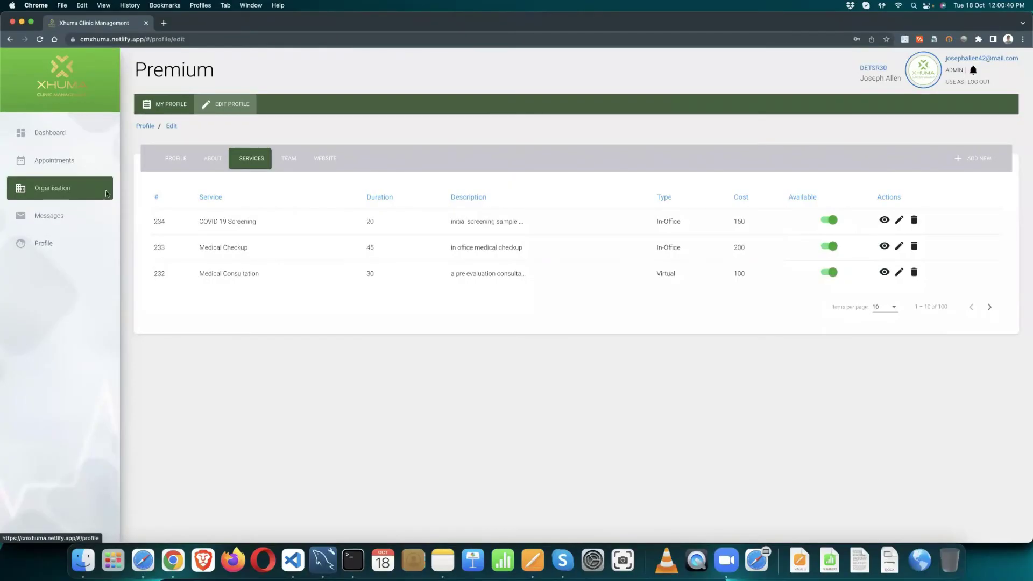
left_click(83, 161)
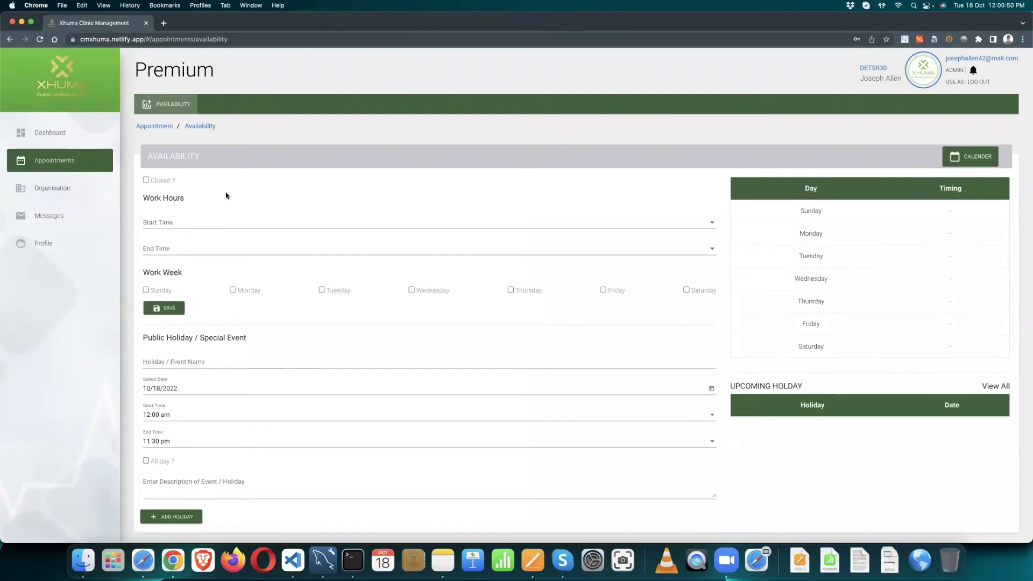
Step: Set the clinic work-hours start time to 8:00 am and end time to 7:00 pm
left_click(182, 226)
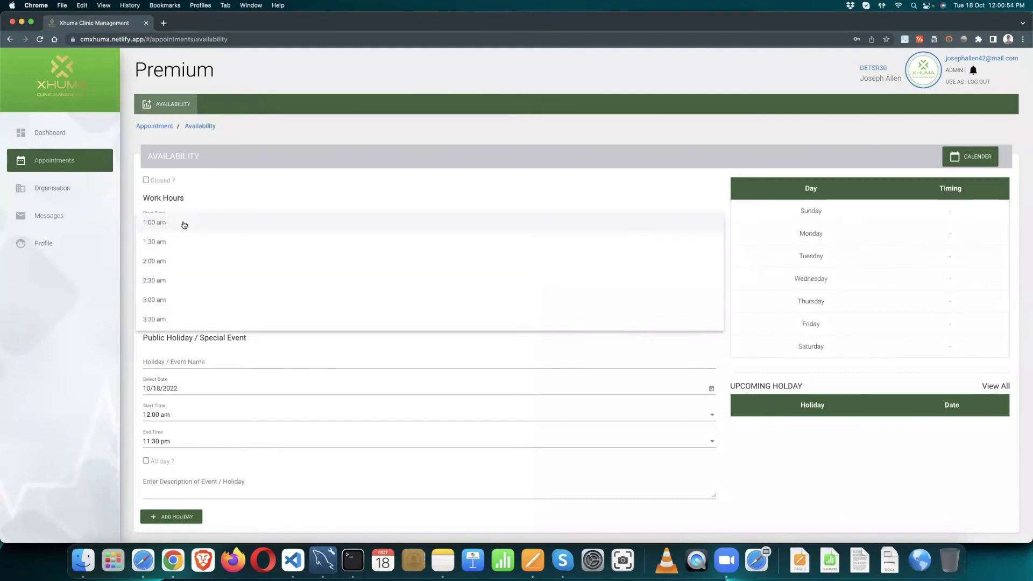
scroll(194, 262, "down", 8)
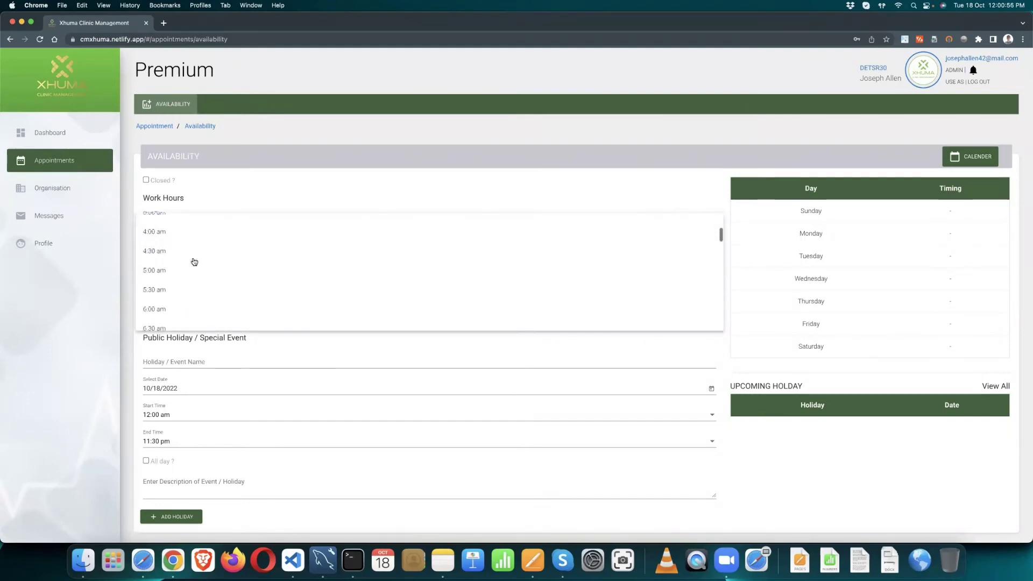
scroll(191, 260, "up", 1)
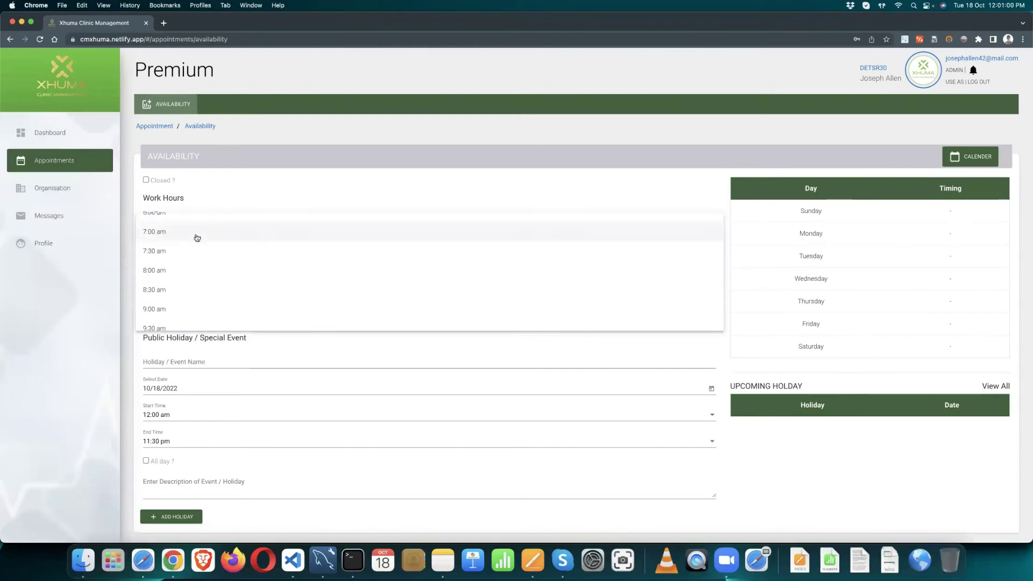
left_click(173, 271)
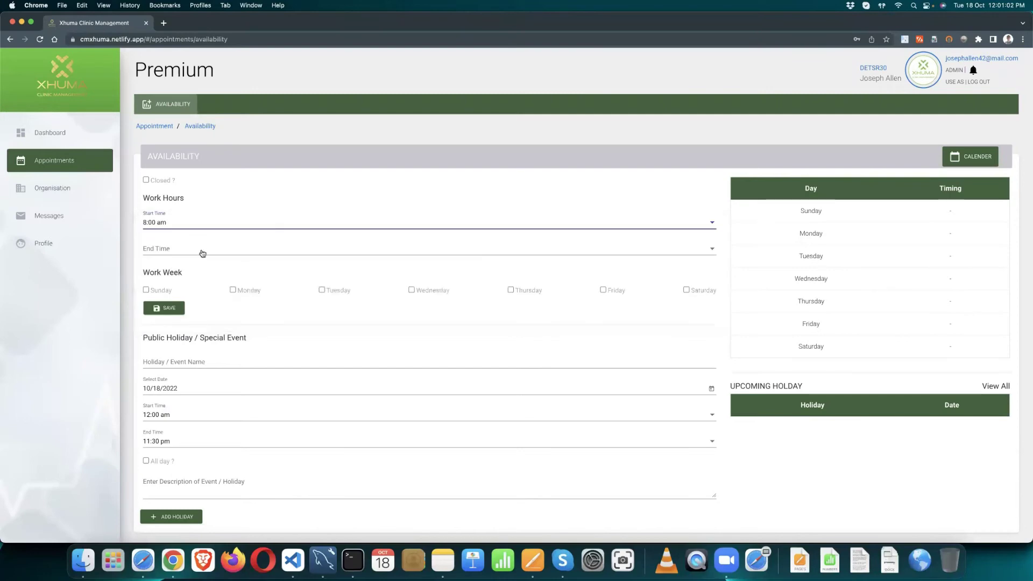
left_click(208, 250)
scroll(191, 284, "down", 3)
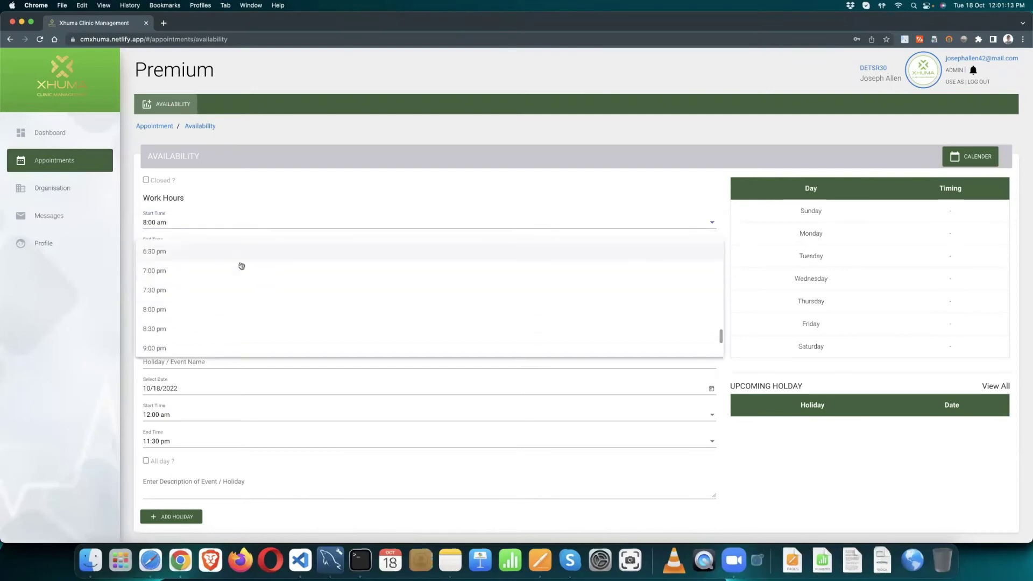
left_click(192, 273)
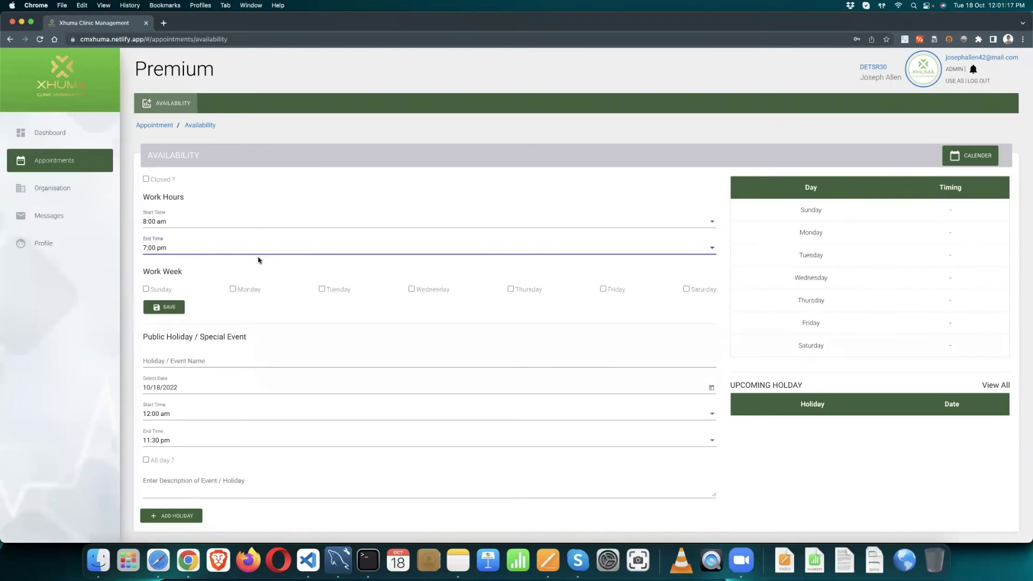
Step: Tick Monday through Saturday in the work week and save the hours
left_click(234, 289)
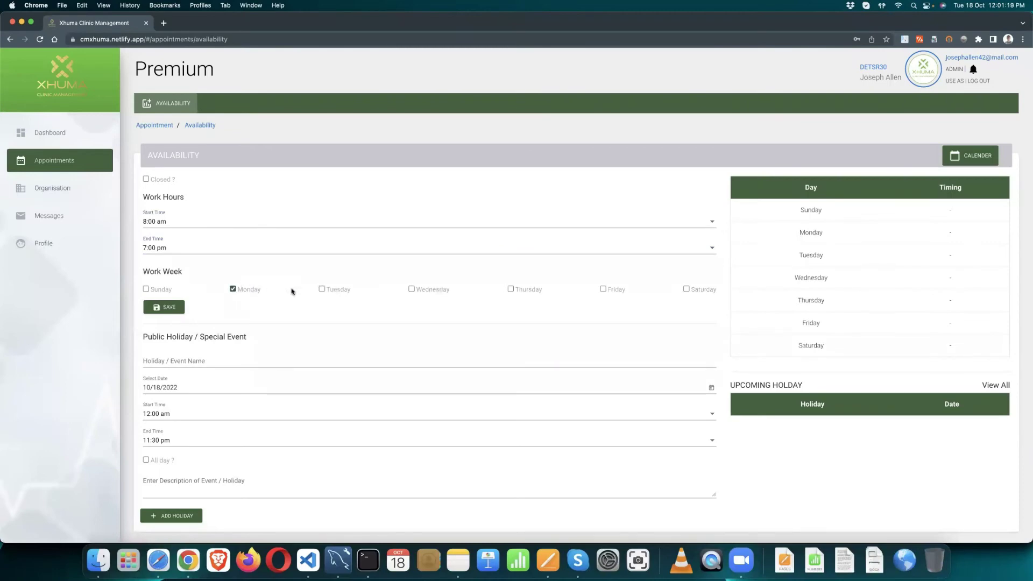
left_click(321, 289)
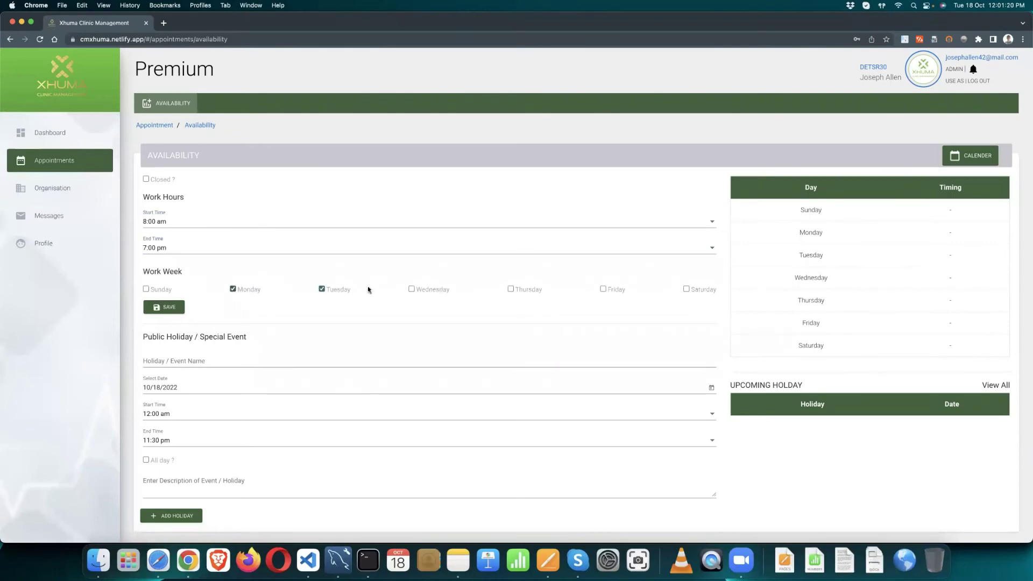
left_click(412, 289)
left_click(510, 289)
left_click(602, 290)
left_click(685, 290)
left_click(167, 307)
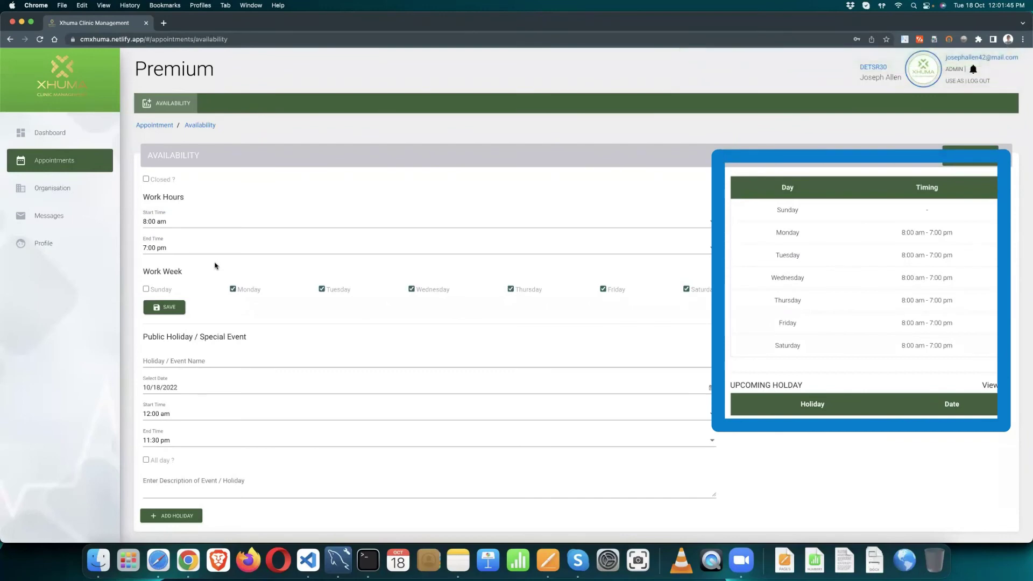
Step: Change the work-week selection from Monday–Saturday to Sunday only
left_click(233, 289)
left_click(322, 289)
left_click(412, 290)
left_click(511, 290)
left_click(602, 289)
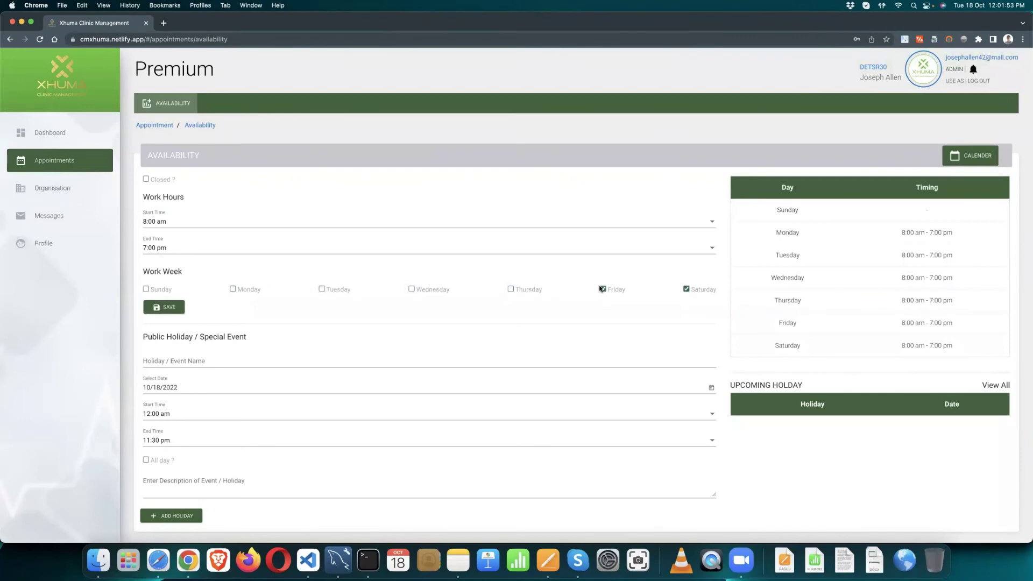
left_click(145, 289)
left_click(686, 289)
Step: Set Sunday's hours to 9:00 am–1:00 pm and save them
left_click(174, 223)
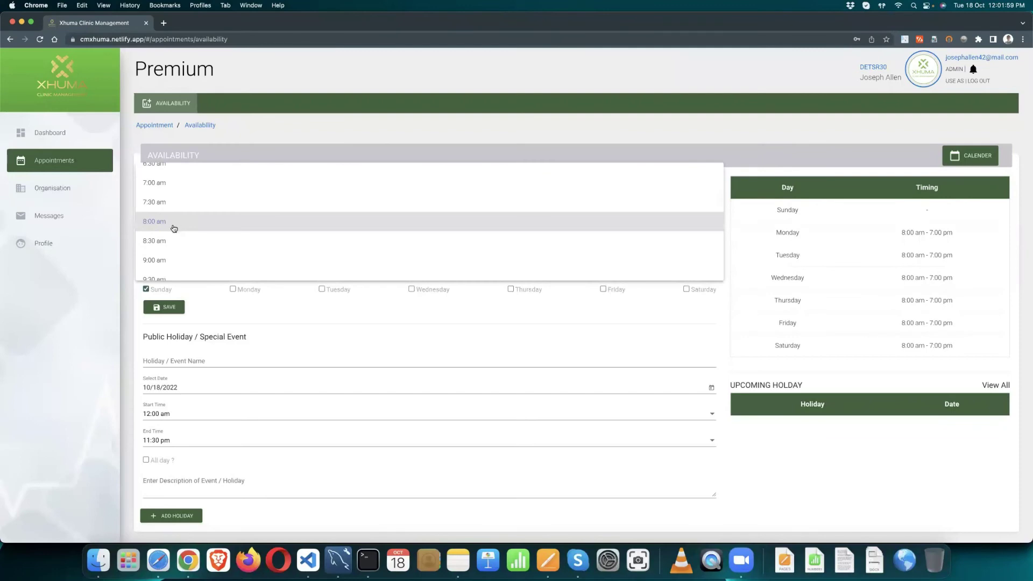
scroll(172, 228, "down", 1)
left_click(165, 233)
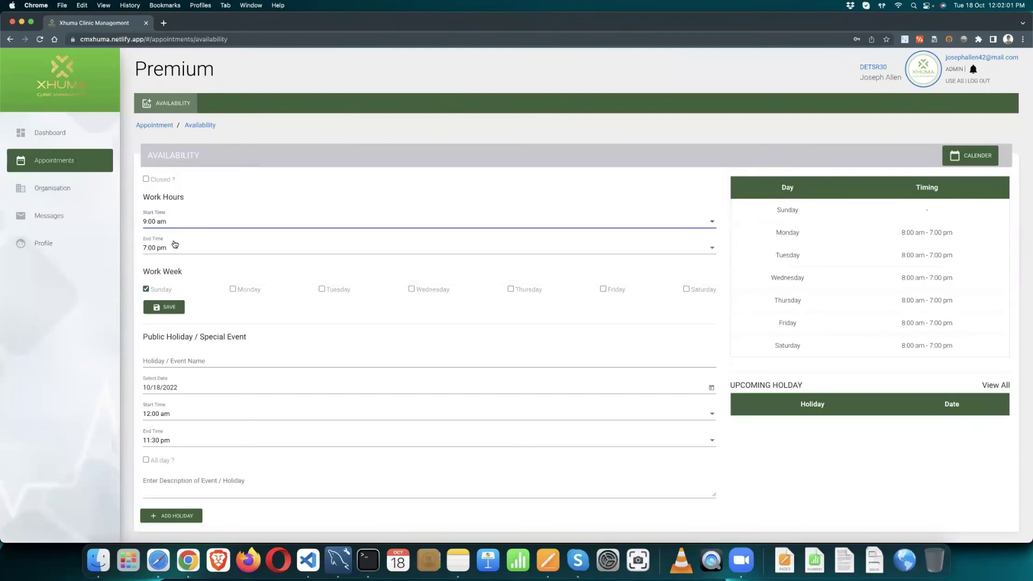
left_click(180, 248)
scroll(182, 215, "down", 2)
scroll(182, 180, "up", 5)
left_click(182, 182)
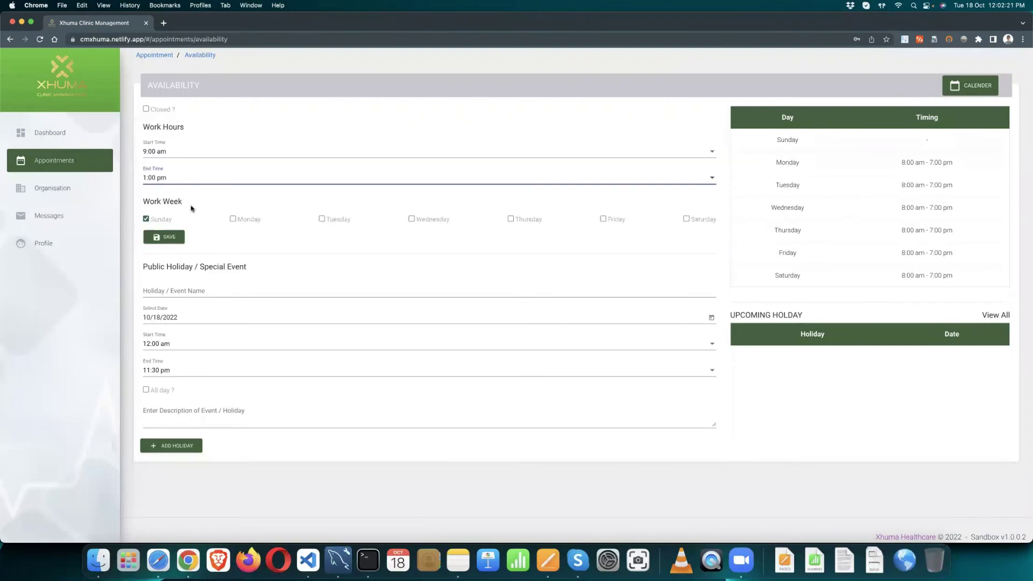
left_click(164, 239)
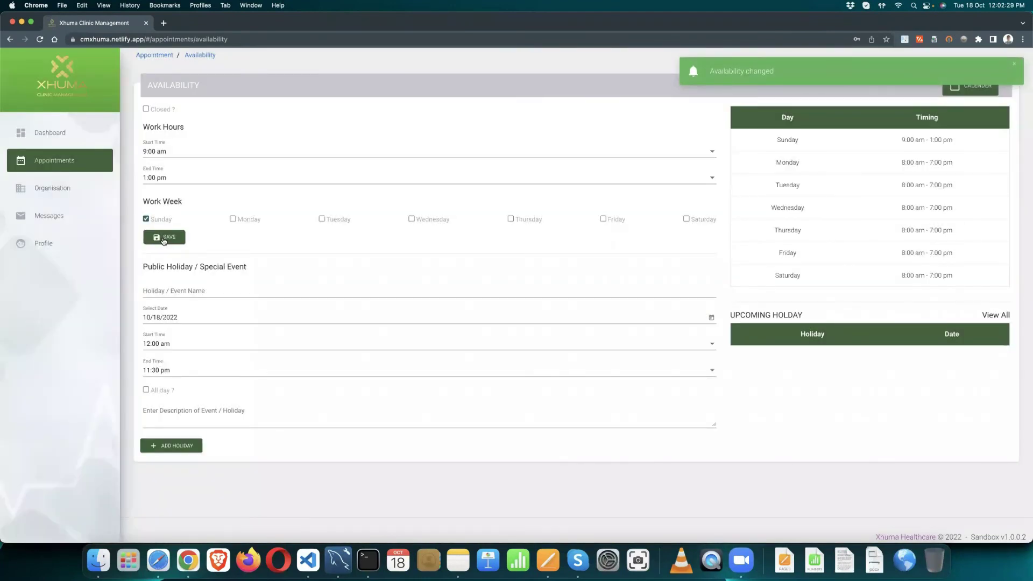
scroll(220, 261, "up", 1)
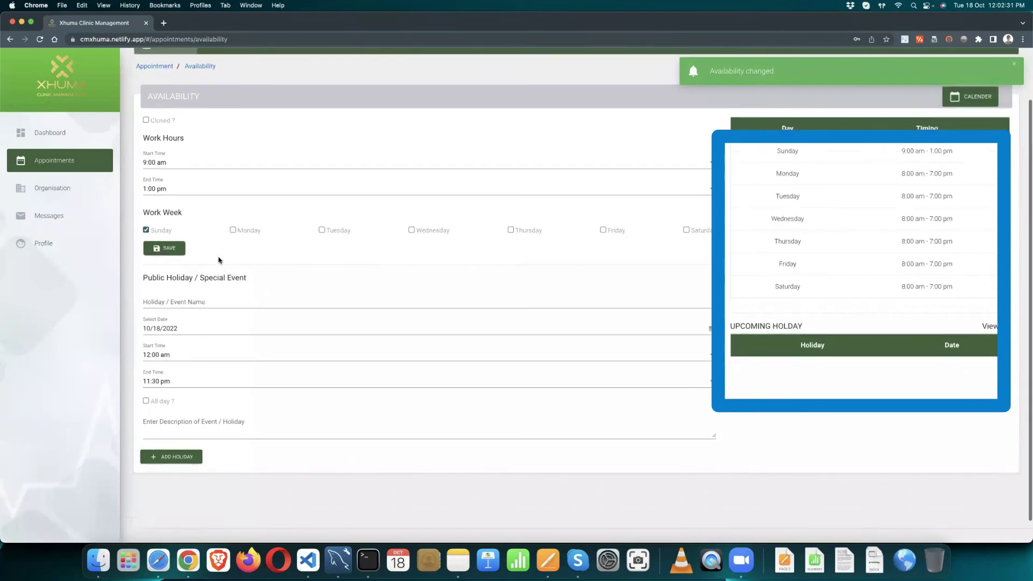
scroll(220, 261, "up", 3)
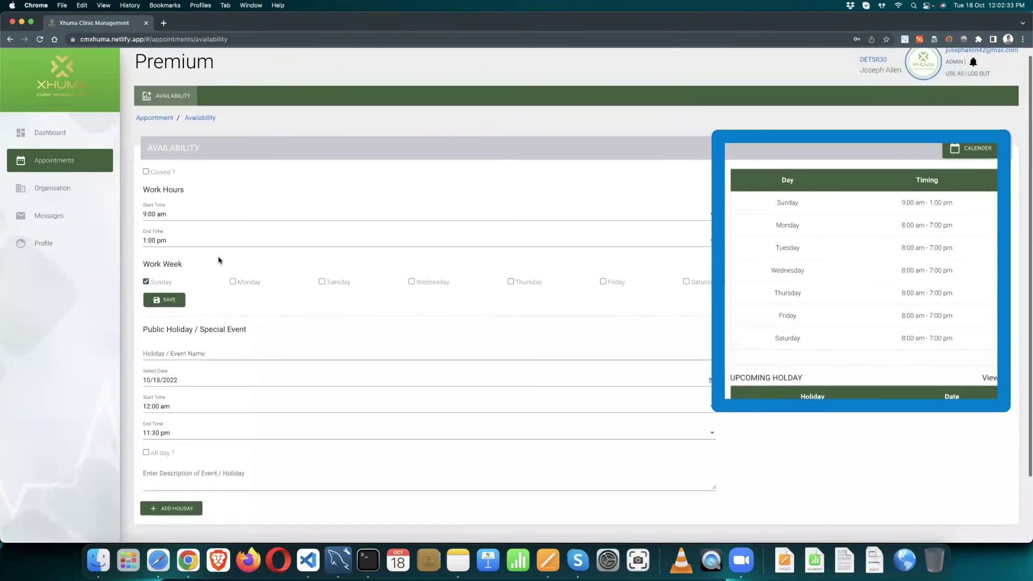
scroll(218, 260, "up", 1)
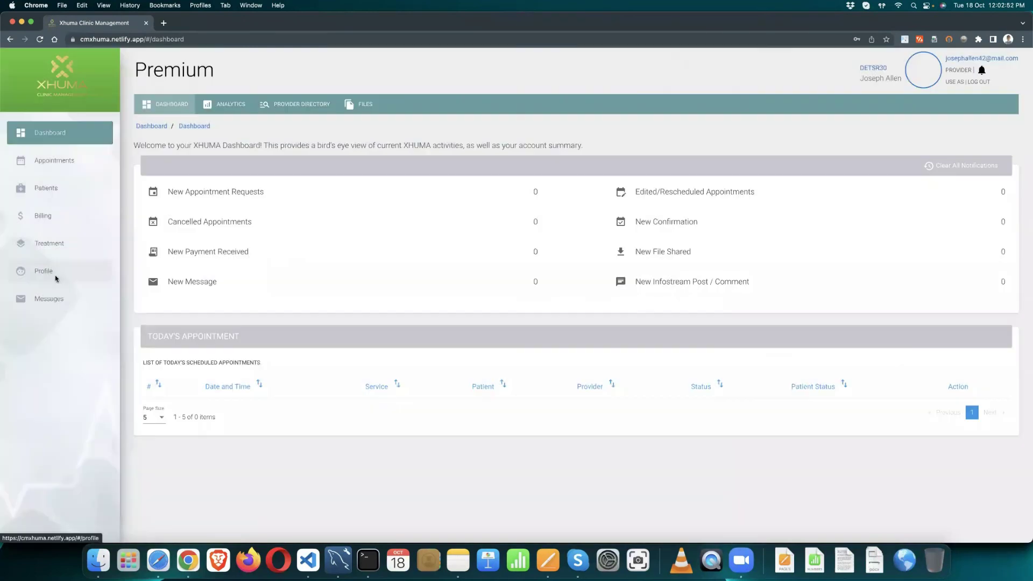
Step: Open the provider's Availability page under Profile and Appointments
left_click(55, 274)
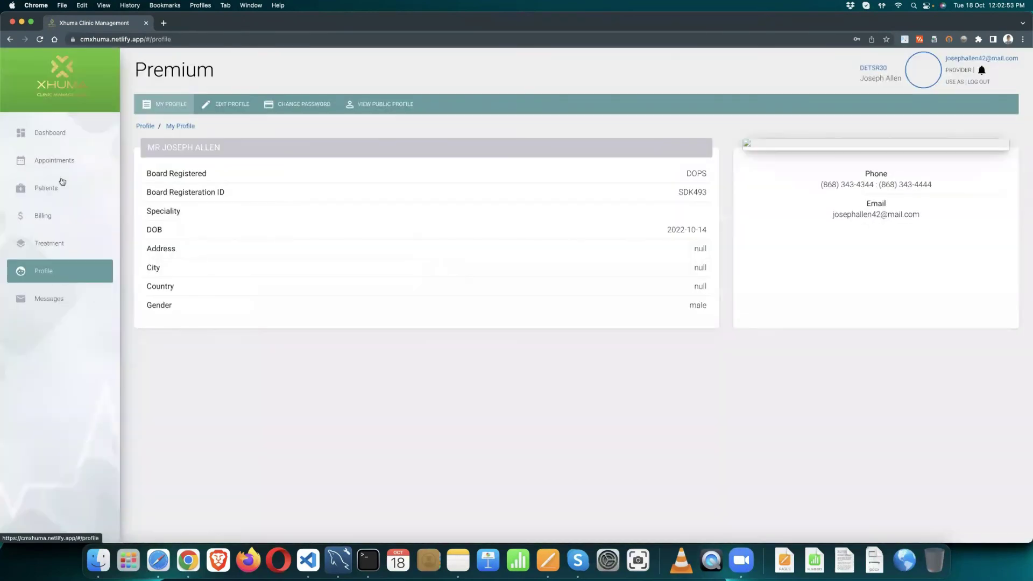
left_click(59, 160)
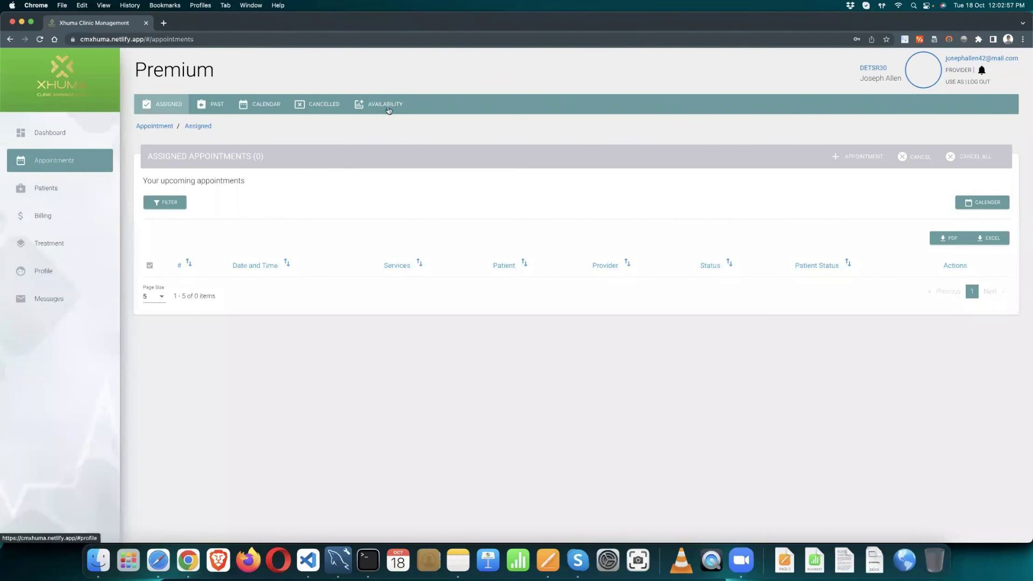
left_click(386, 106)
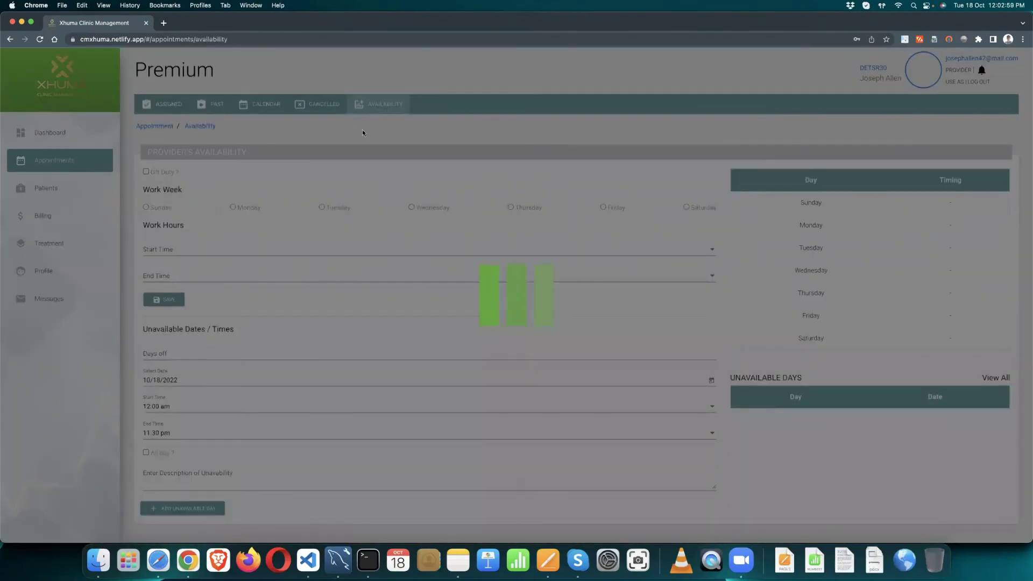
scroll(282, 172, "down", 1)
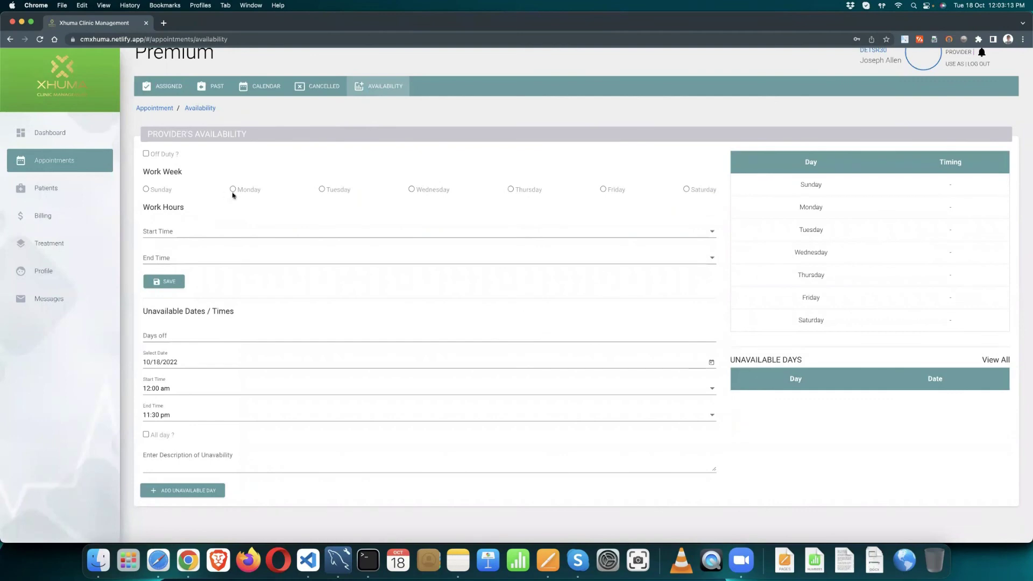
Step: Save Monday's provider availability as 8:00 am–2:00 pm
left_click(232, 190)
left_click(191, 234)
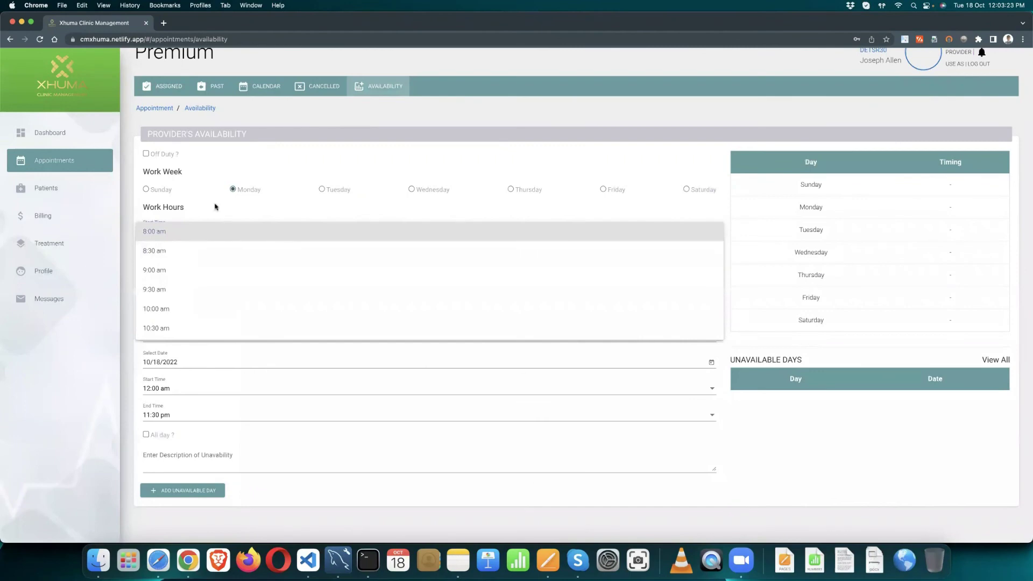
left_click(212, 217)
left_click(172, 258)
scroll(180, 245, "up", 5)
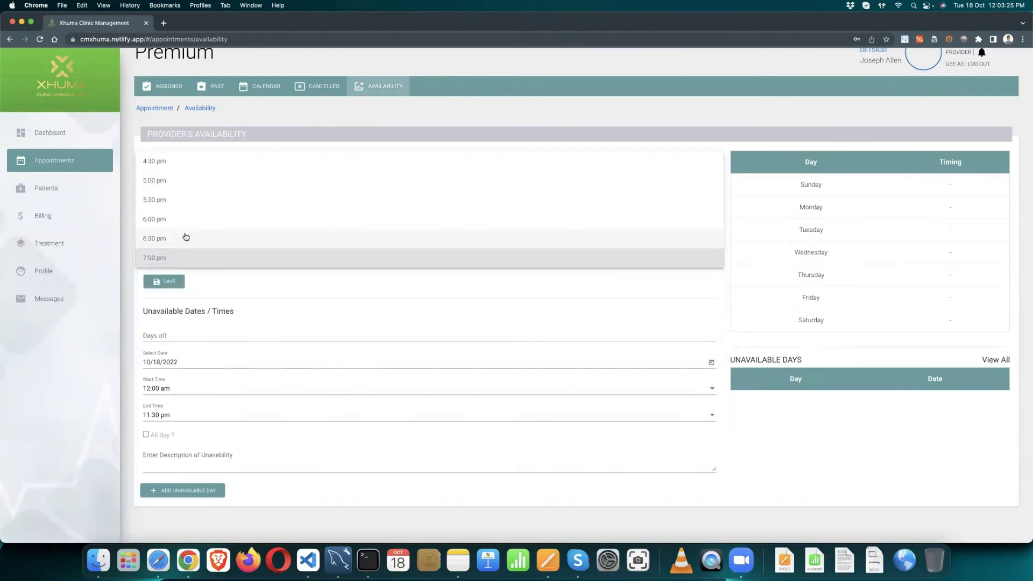
scroll(186, 237, "up", 3)
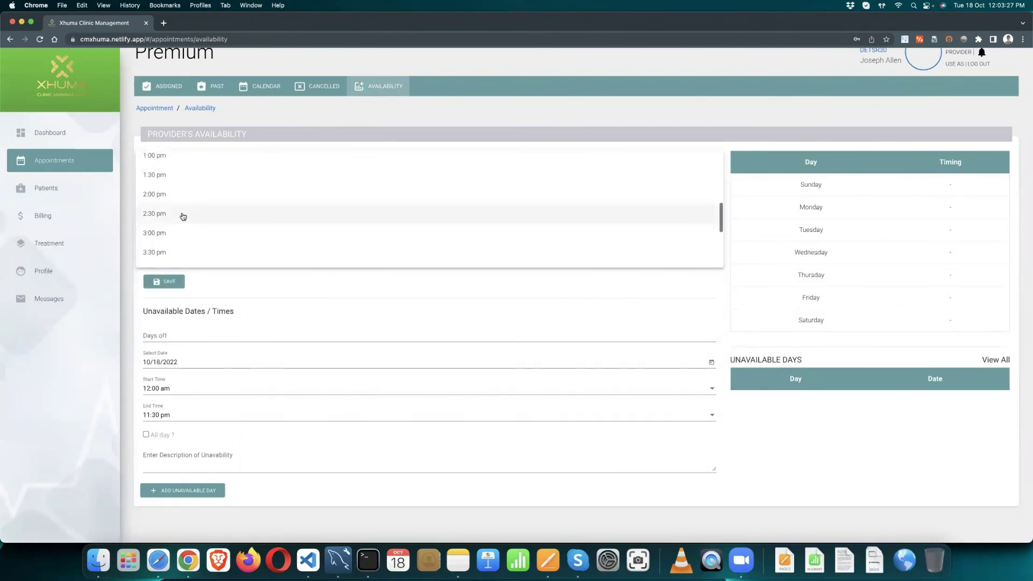
left_click(183, 213)
left_click(182, 263)
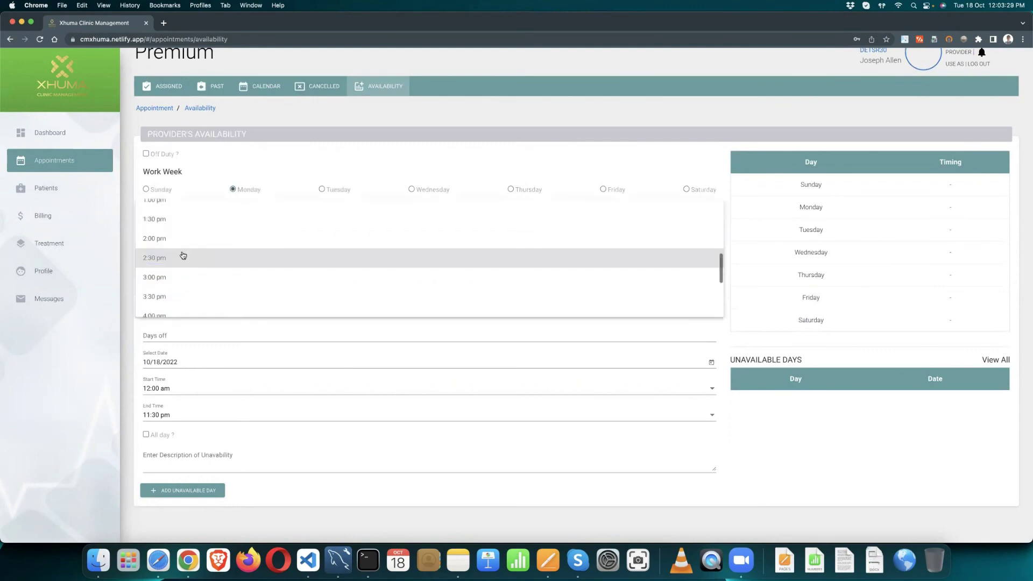
left_click(180, 241)
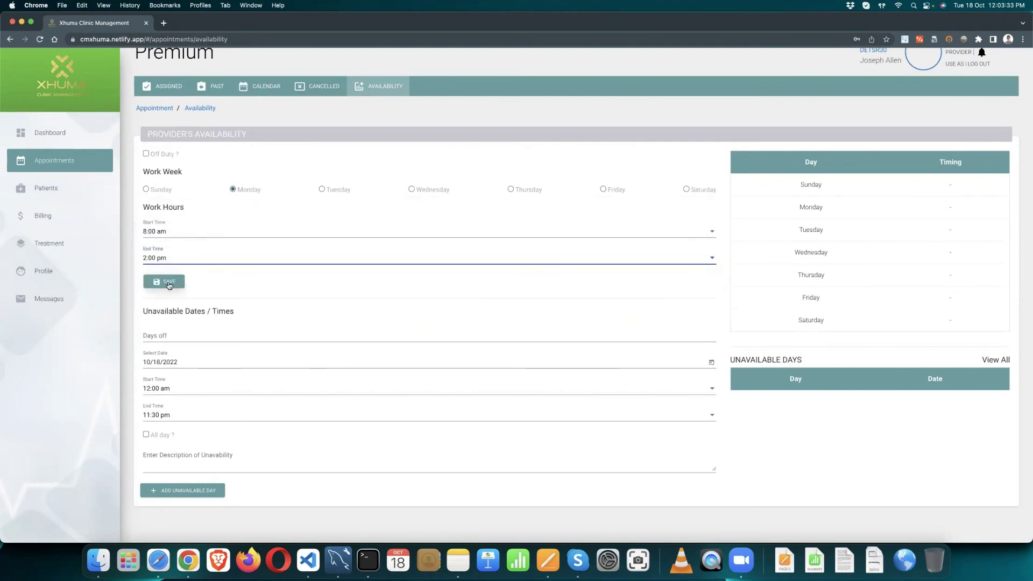
left_click(169, 283)
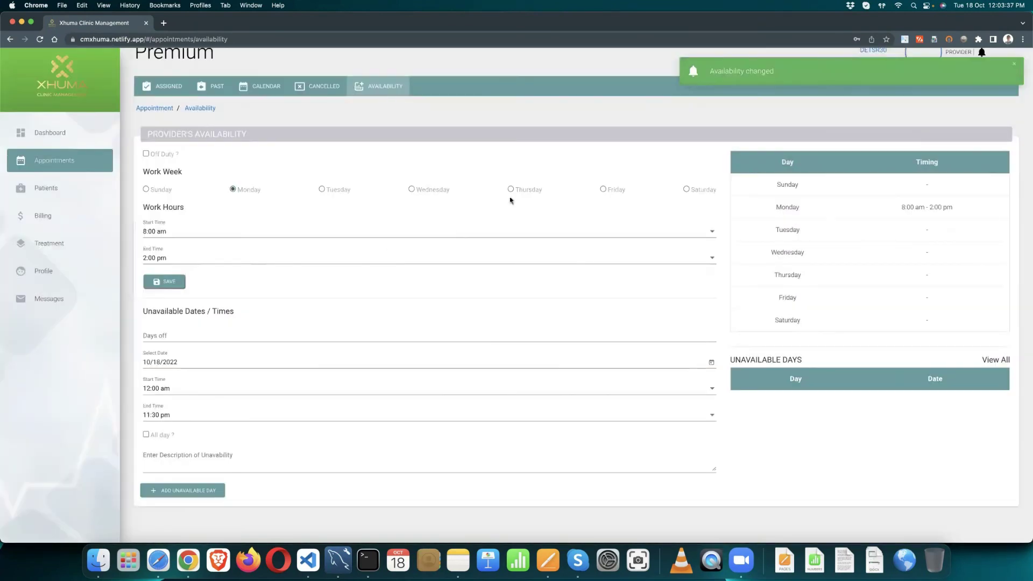
Step: Save Thursday's provider availability as 8:00 am–2:00 pm
left_click(510, 189)
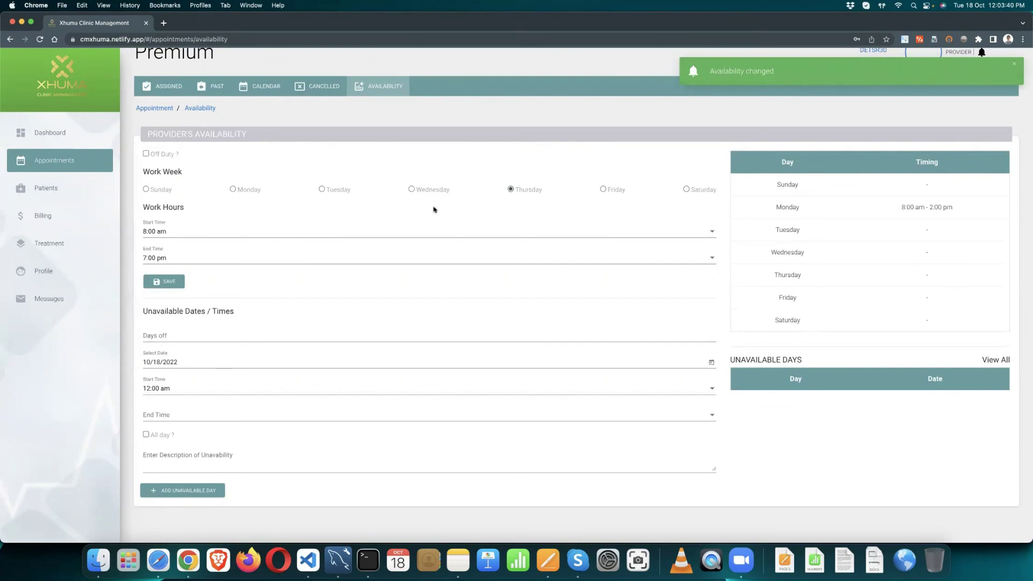
left_click(192, 236)
left_click(203, 233)
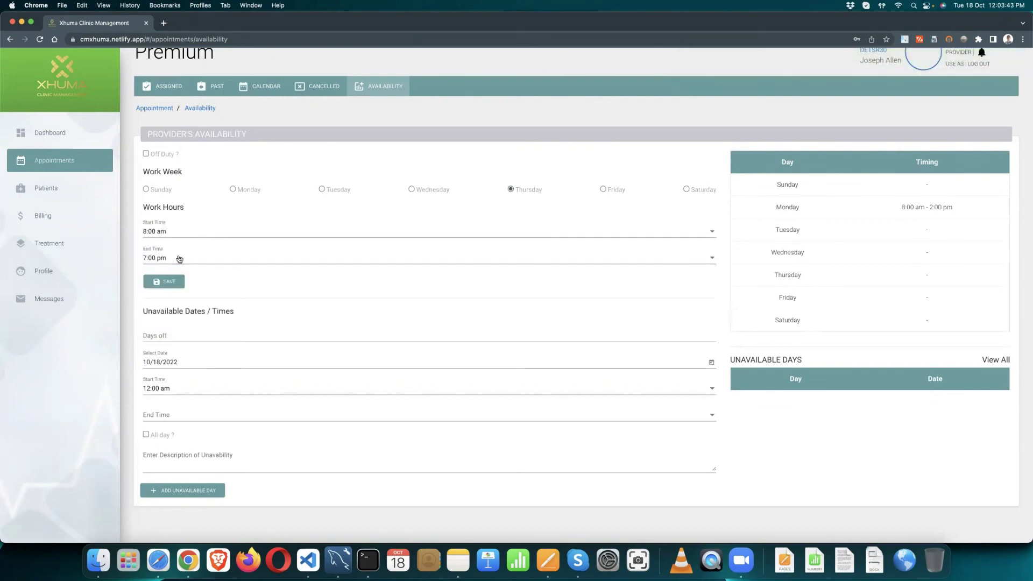
left_click(179, 258)
scroll(185, 237, "up", 3)
scroll(184, 235, "up", 3)
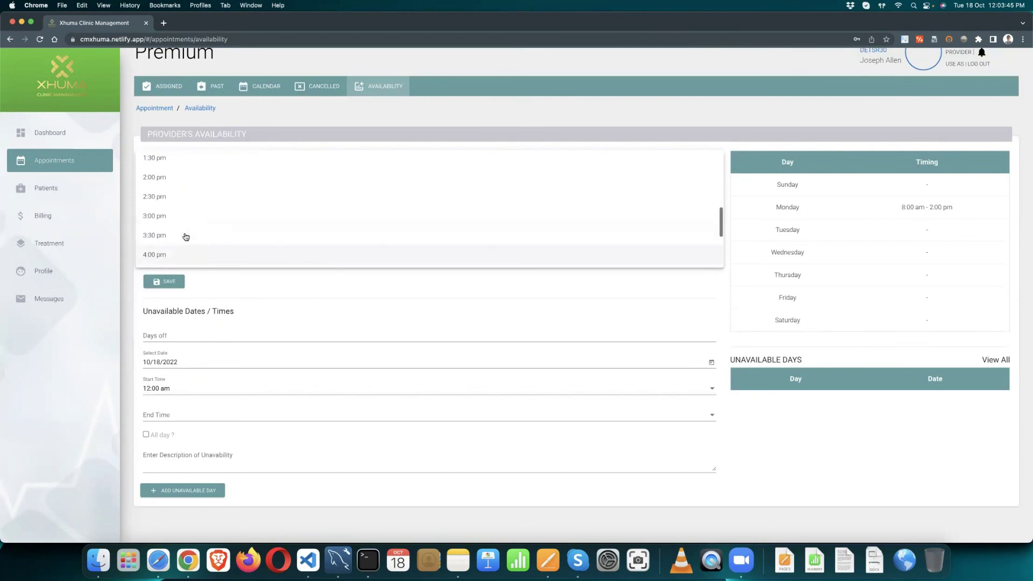
left_click(178, 209)
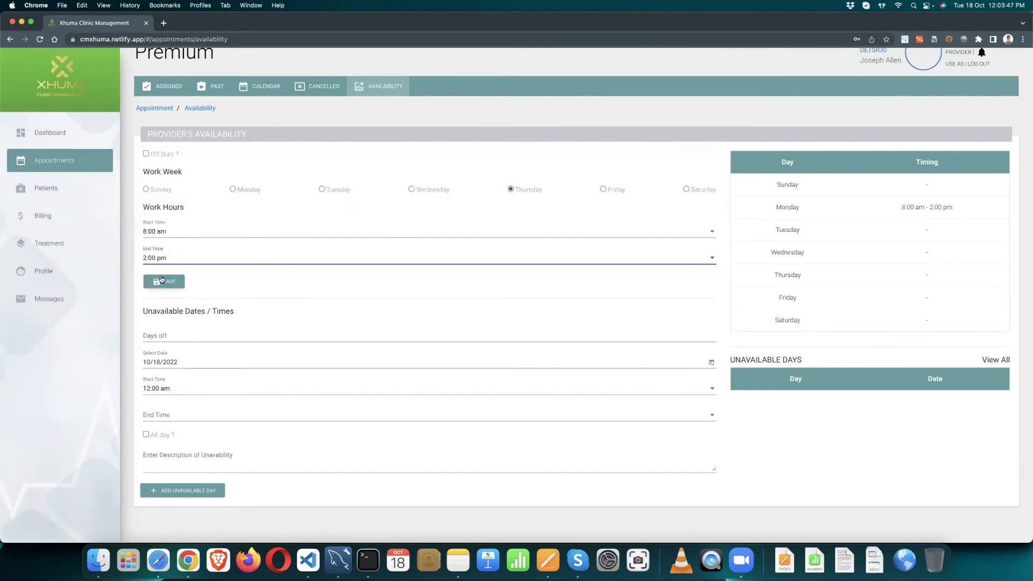
left_click(165, 282)
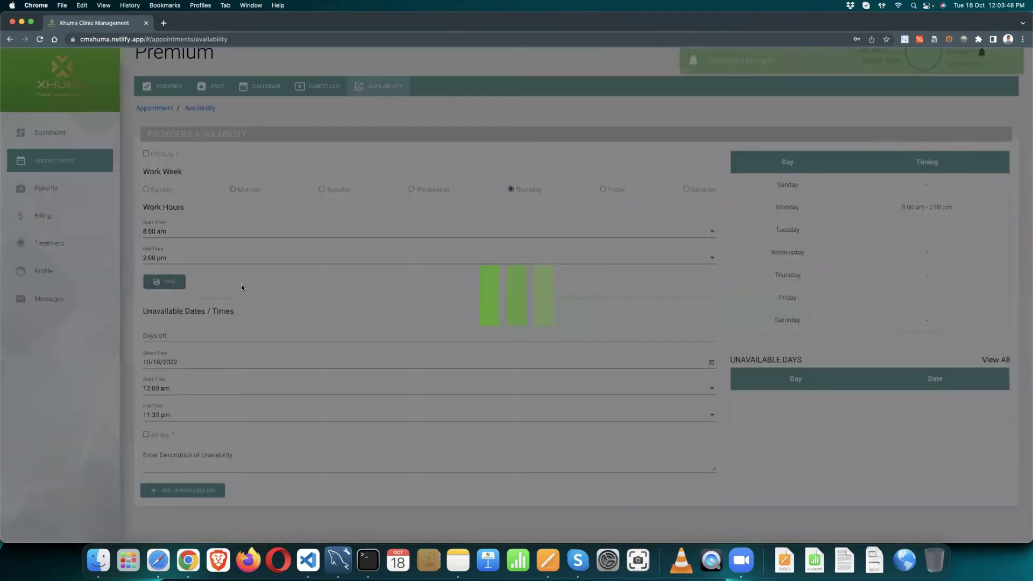